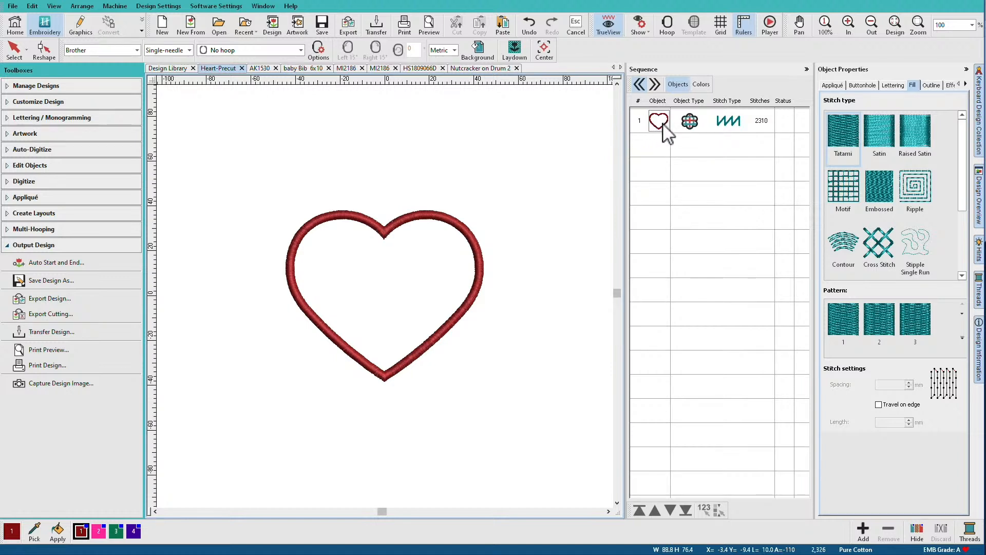
Inspect the pre-cut heart's color sequence and appliqué properties, and view its stitches close up with TrueView off
left_click(709, 85)
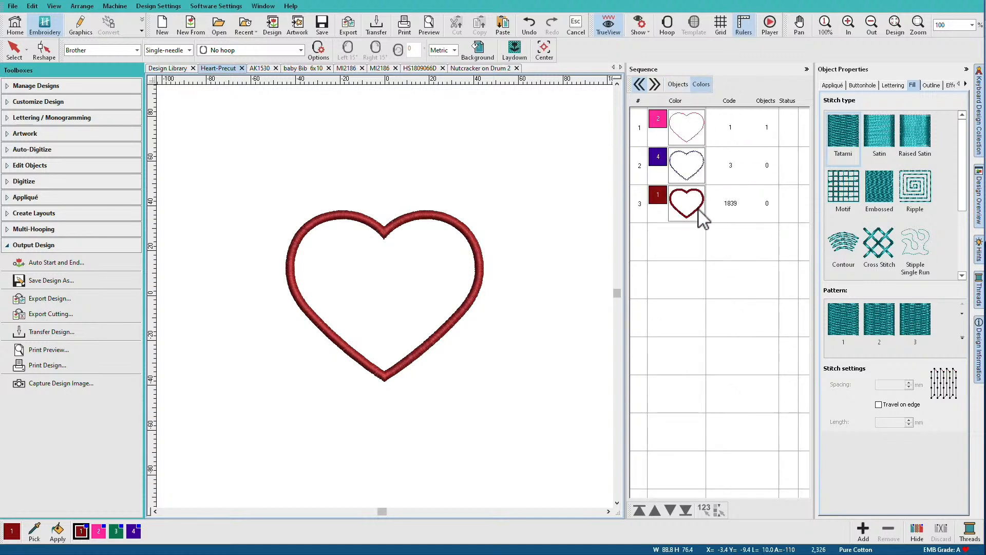
left_click(830, 84)
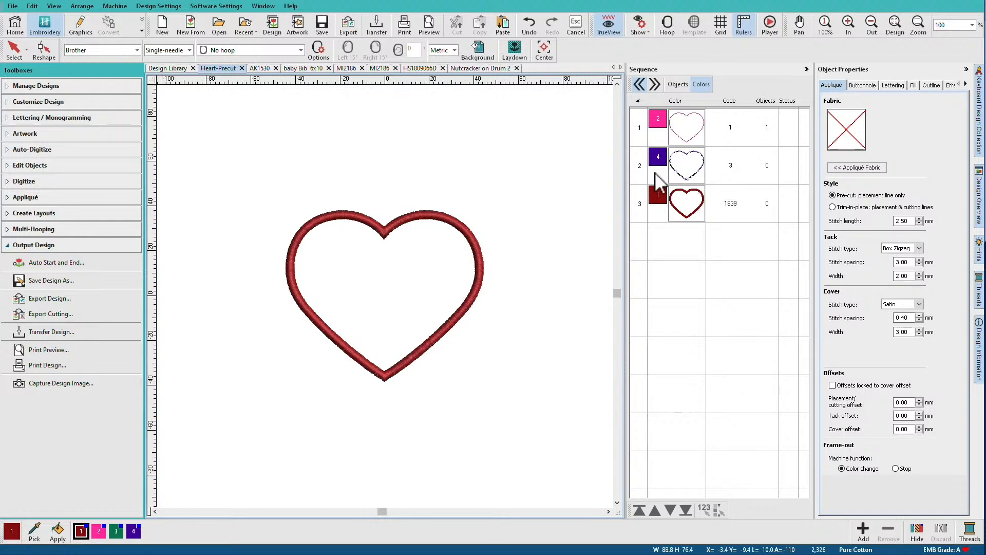
key("t")
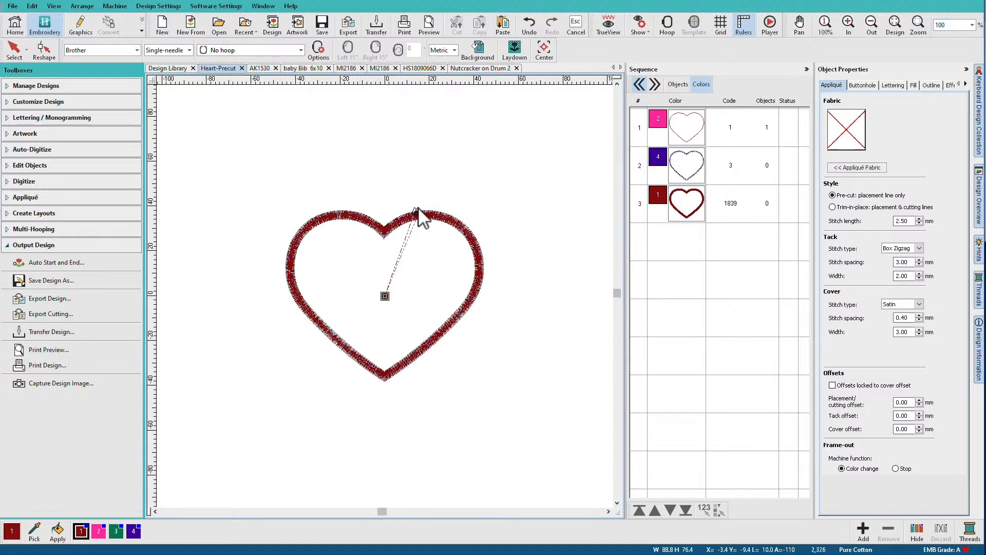
key("b")
left_click_drag(367, 195, 516, 335)
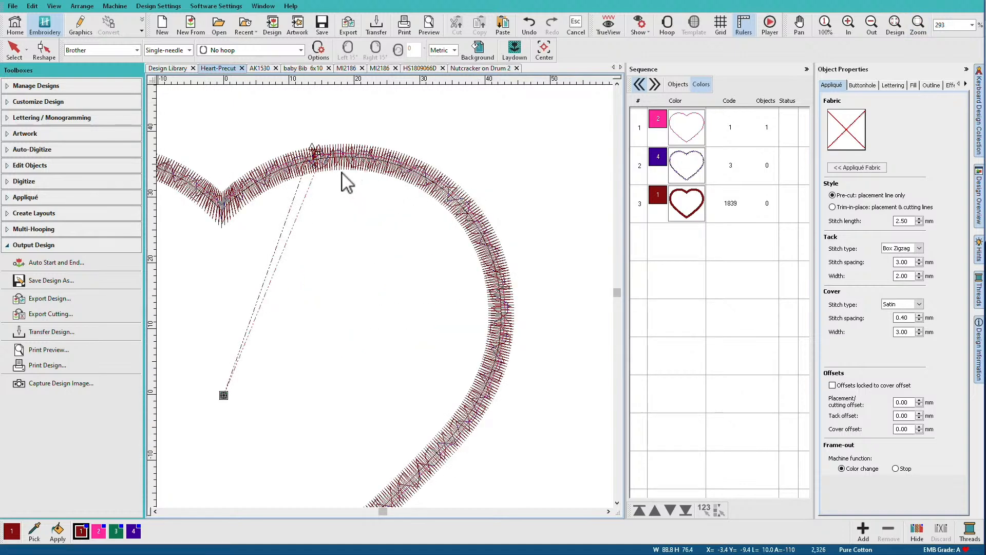
key("s")
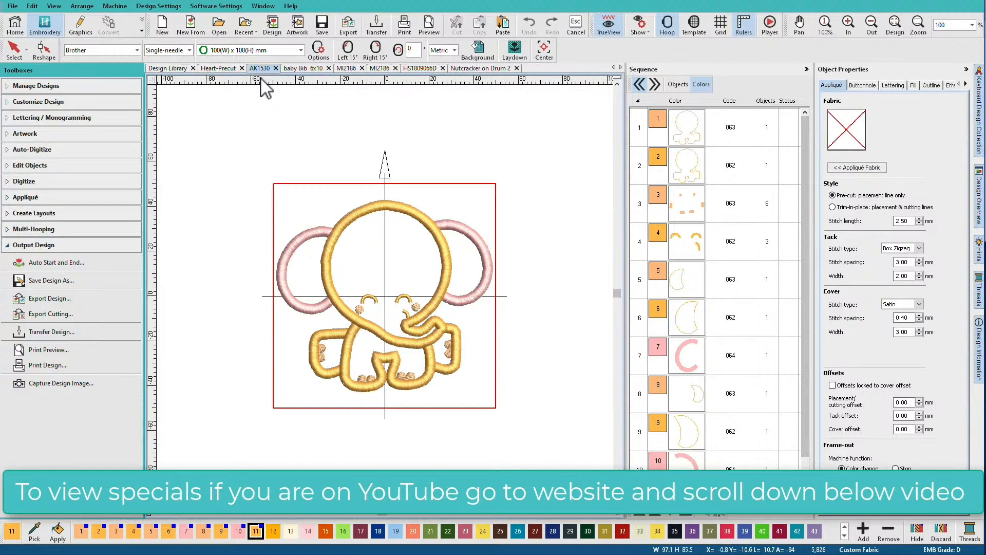
In the AK1530 elephant design, turn TrueView off and hide everything except colors 1 and 2
left_click(687, 128)
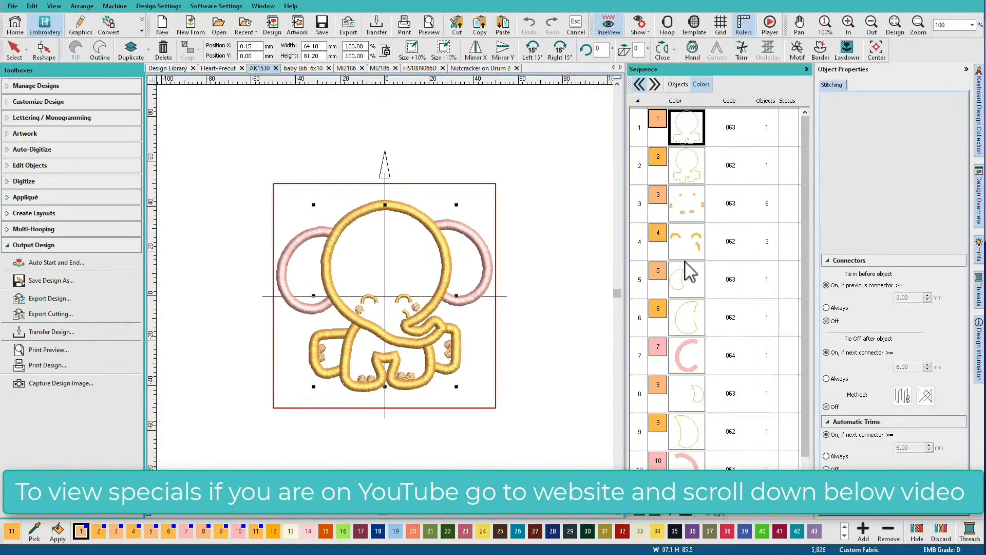
left_click(693, 174)
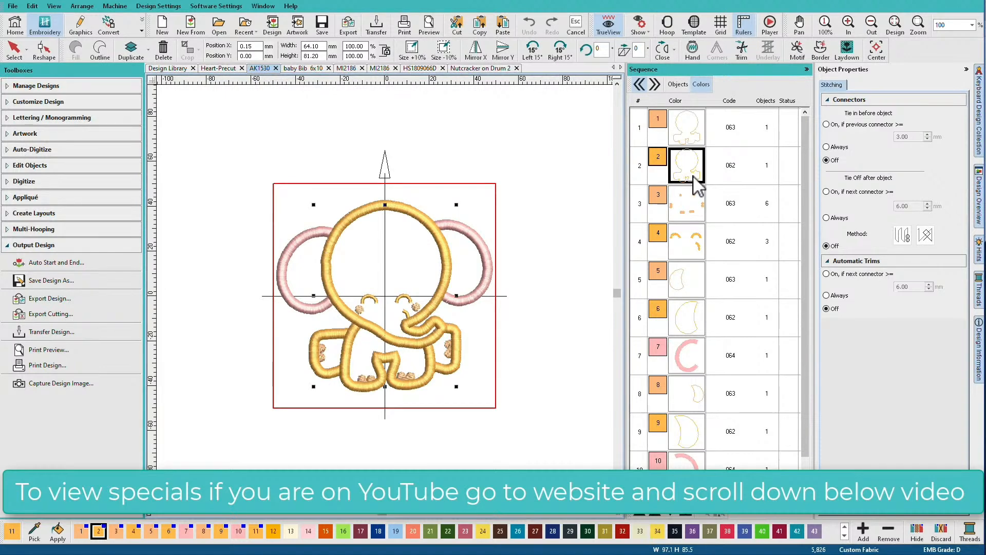
key("t")
left_click(688, 127)
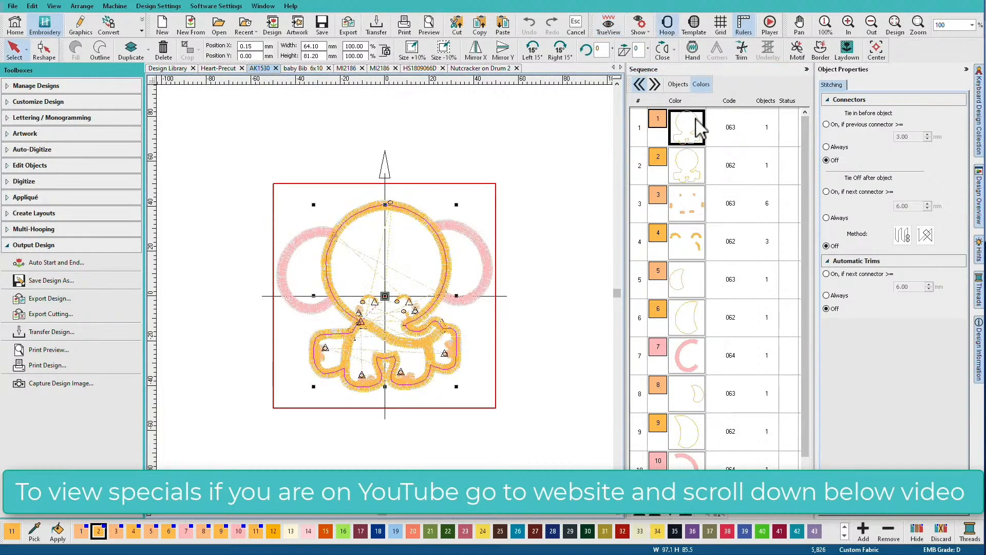
left_click(696, 176, "ctrl")
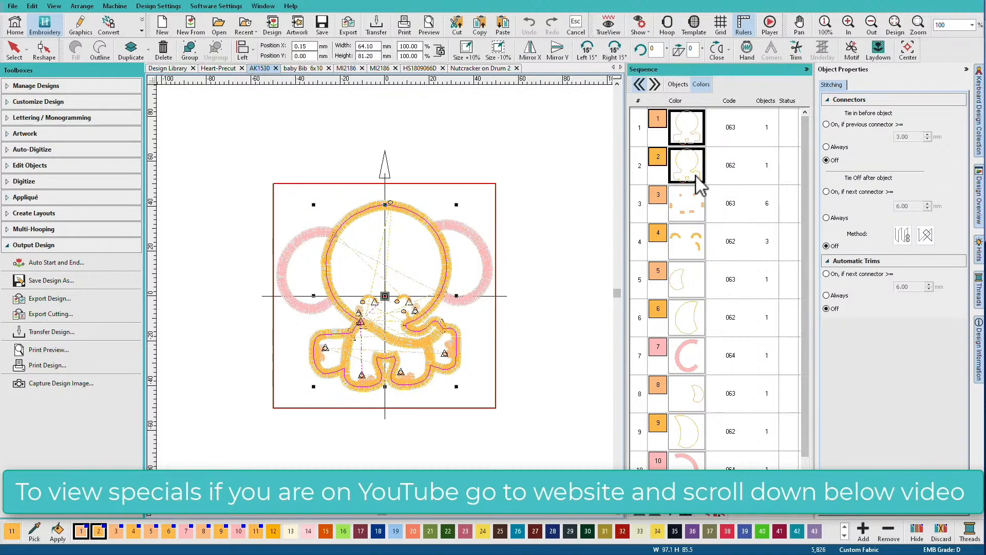
right_click(696, 176)
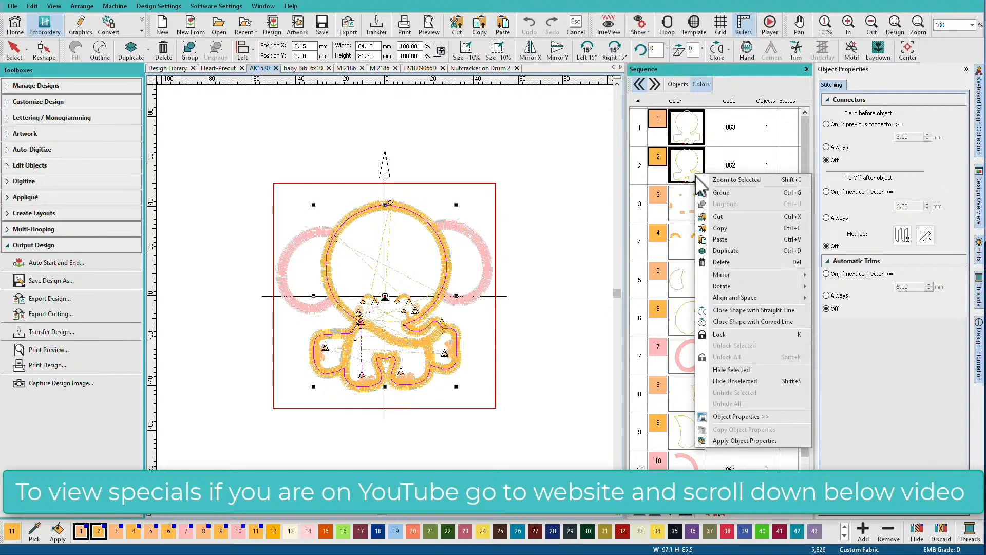
left_click(739, 380)
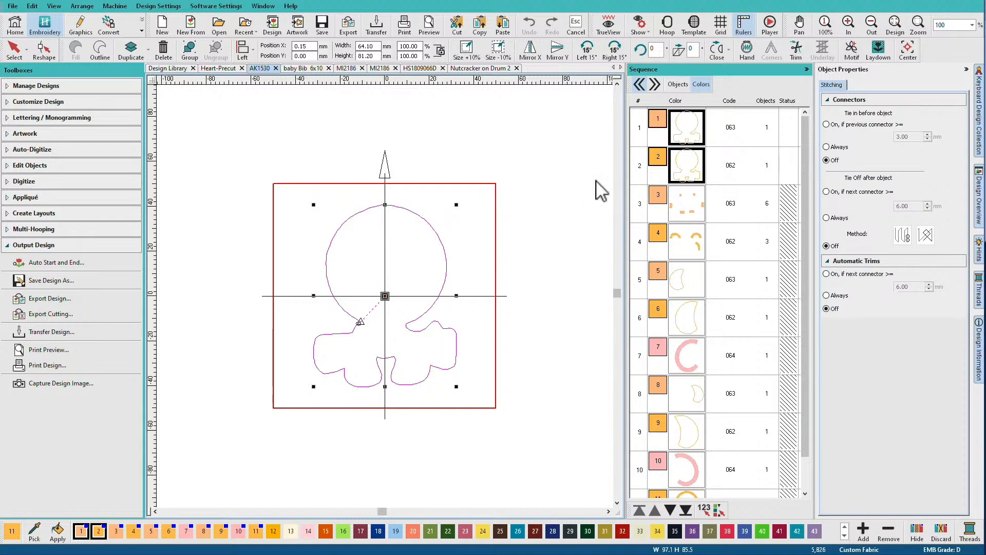
Check the outlines in colors 1 and 2 separately, and unhide colors 3 and 4 of the elephant
left_click(686, 138)
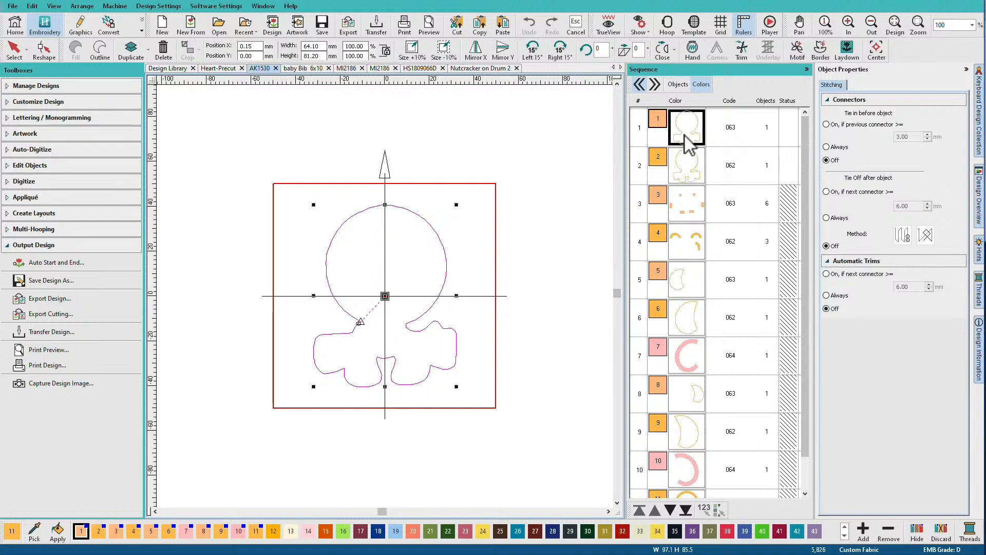
left_click(687, 165)
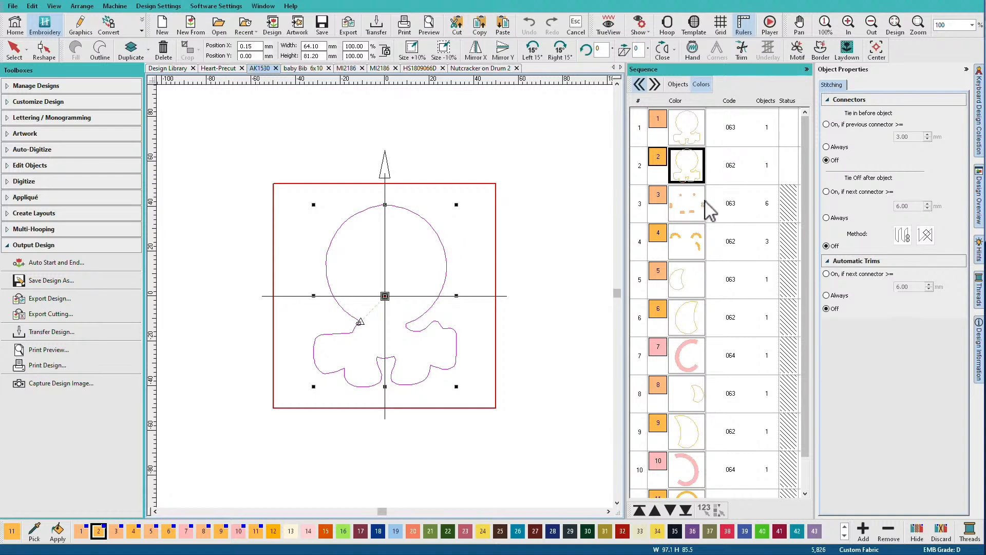
left_click_drag(708, 205, 698, 246)
right_click(697, 248)
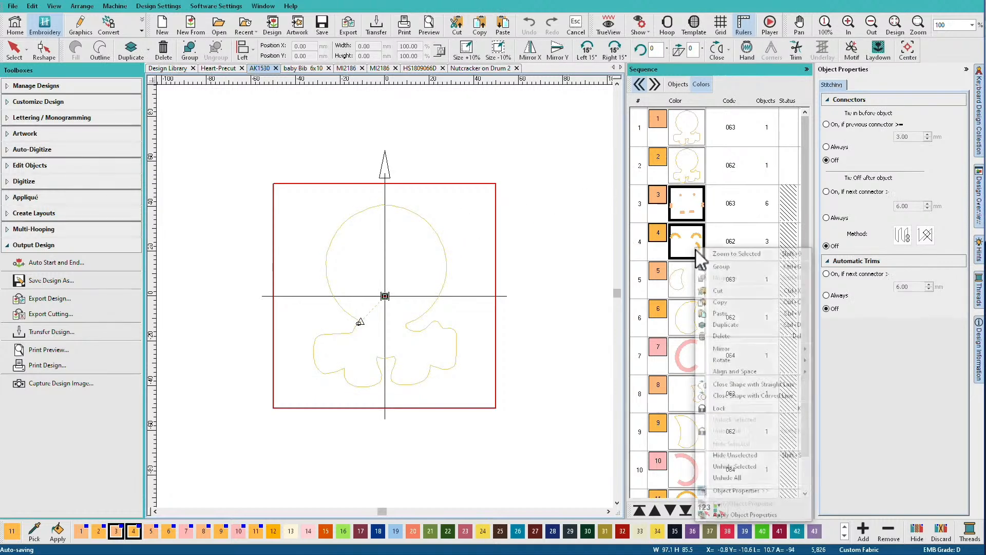
left_click(735, 467)
left_click(529, 275)
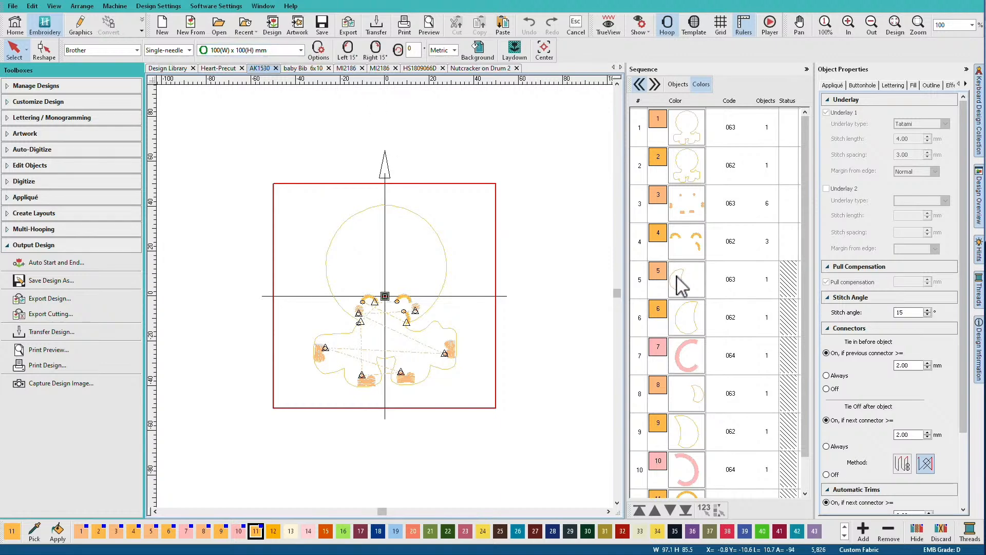
Review the body outlines in colors 1 and 2, and unhide the ear outlines in colors 5, 6, 8 and 9
left_click(687, 138)
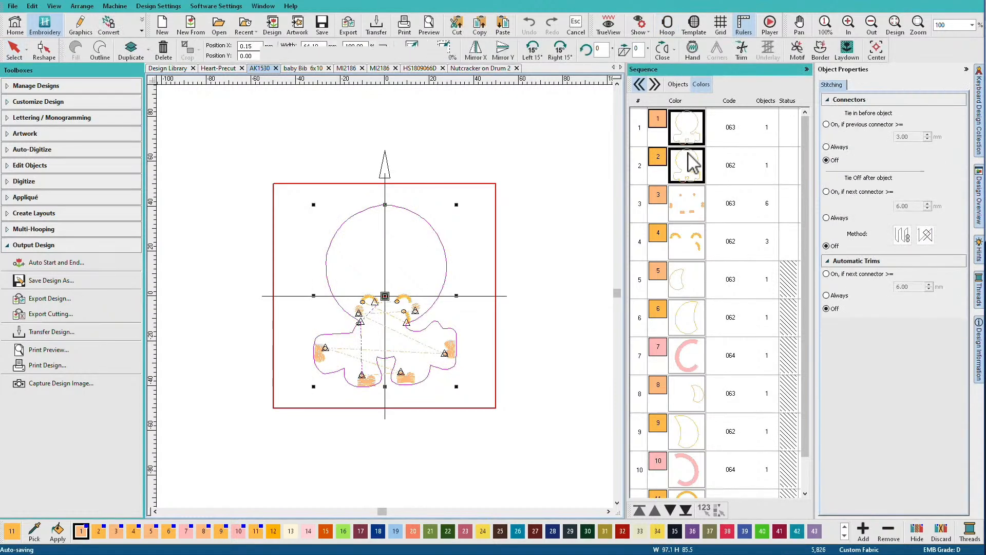
left_click(688, 169, "ctrl")
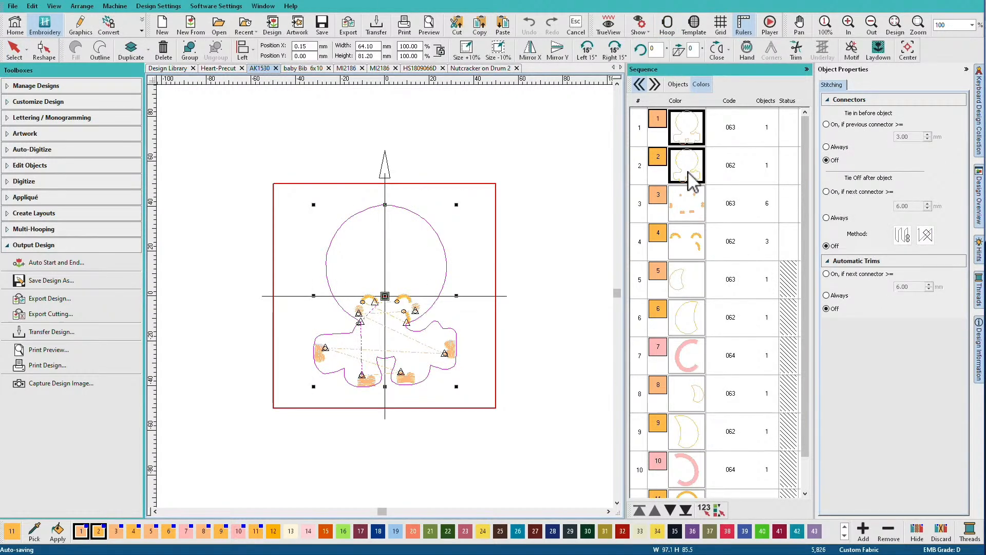
left_click(690, 291)
left_click(693, 316, "ctrl")
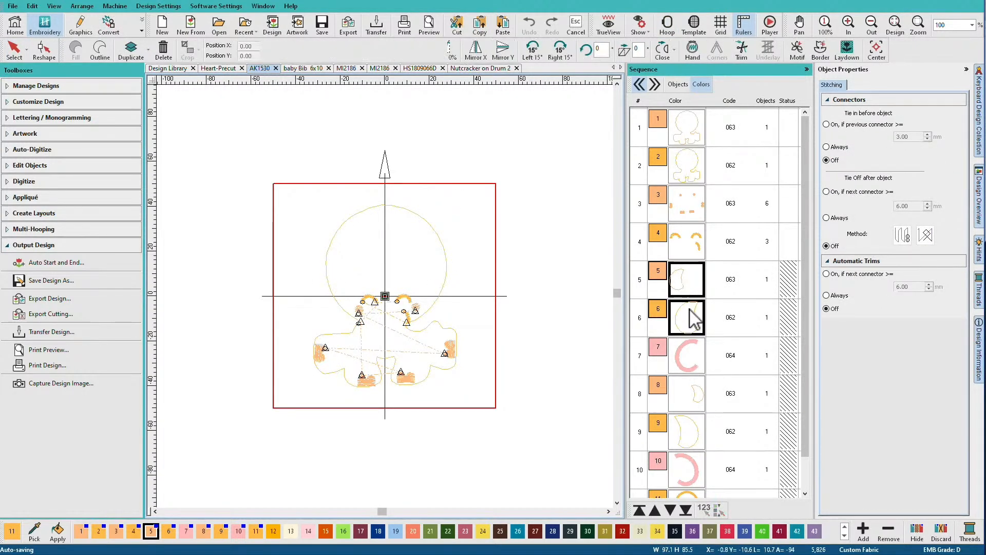
left_click(691, 409, "ctrl")
left_click(701, 446, "ctrl")
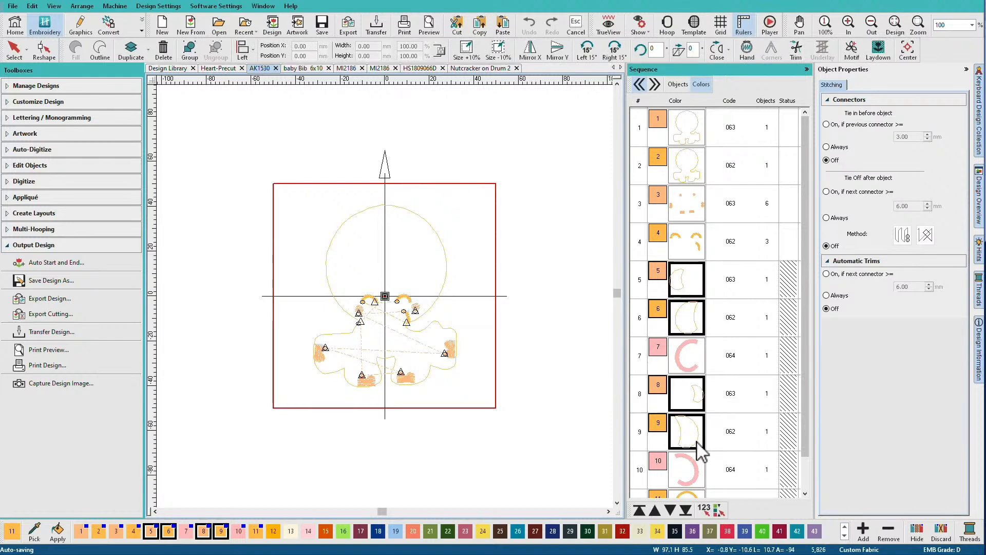
right_click(688, 291)
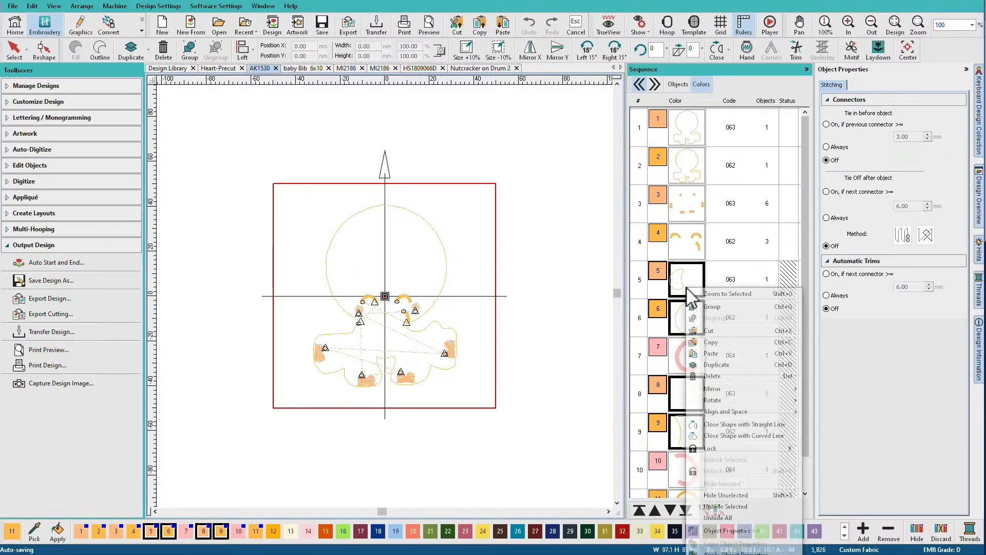
left_click(725, 506)
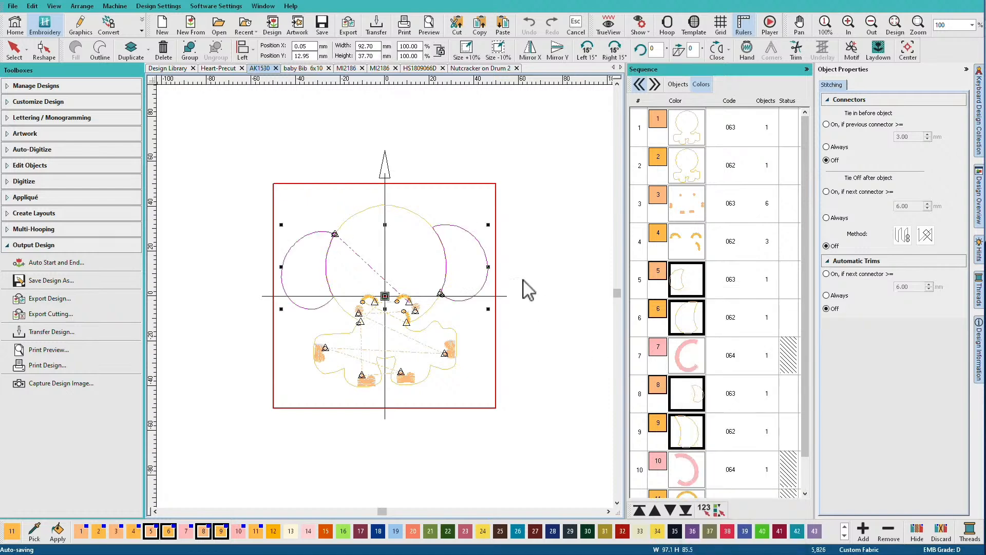
left_click(531, 255)
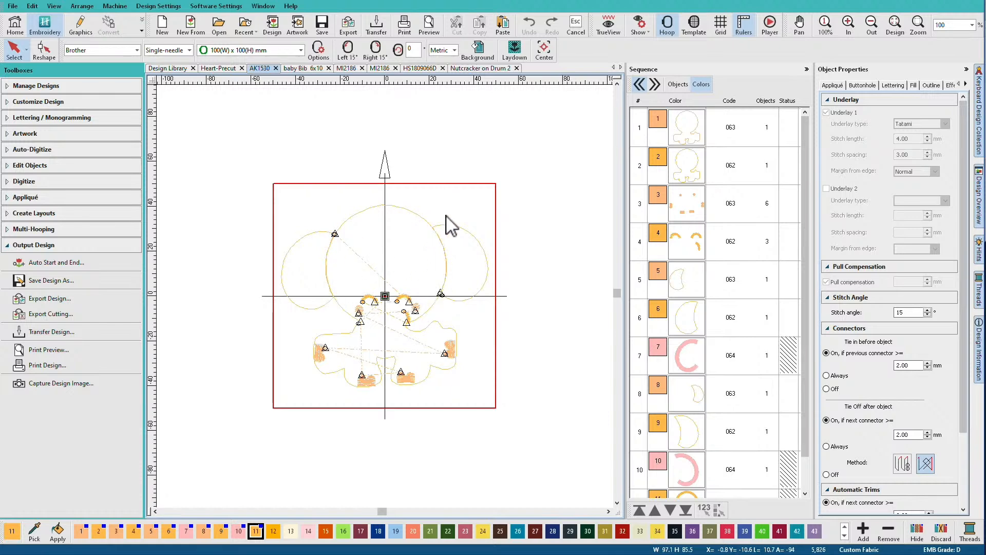
Open the baby Bib 6x10 design and review its color sequence, from the bib outlines to the final color 15
left_click(304, 68)
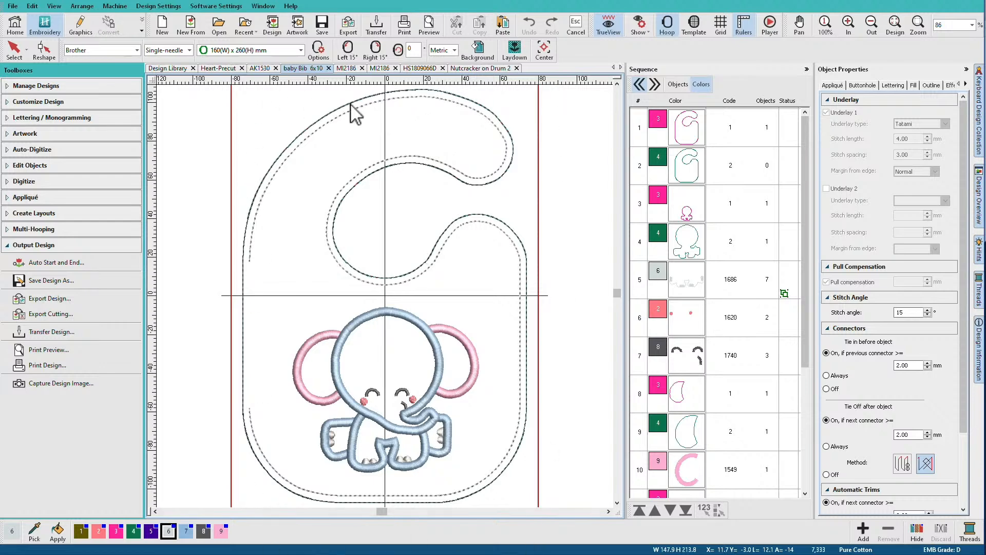
left_click(687, 166)
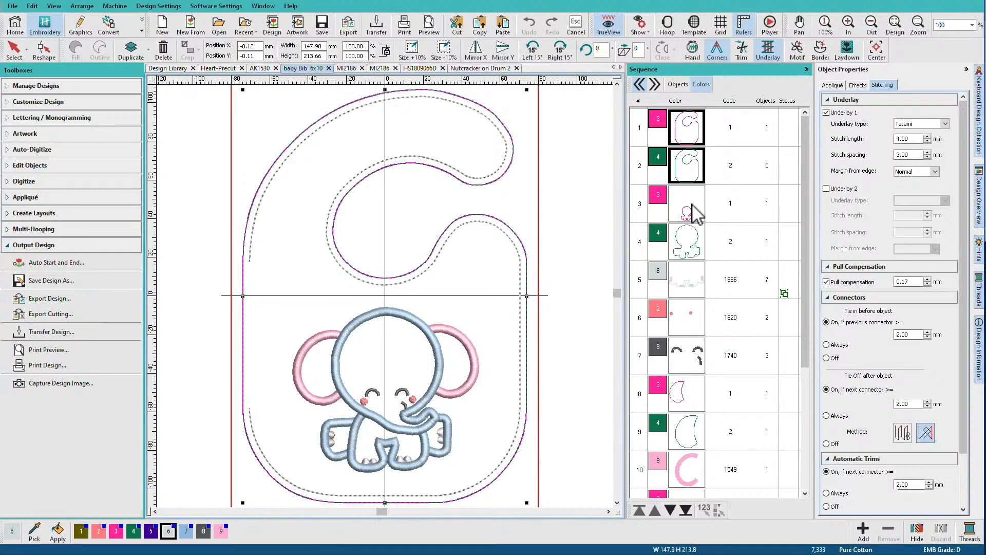
scroll(694, 459, "down", 2)
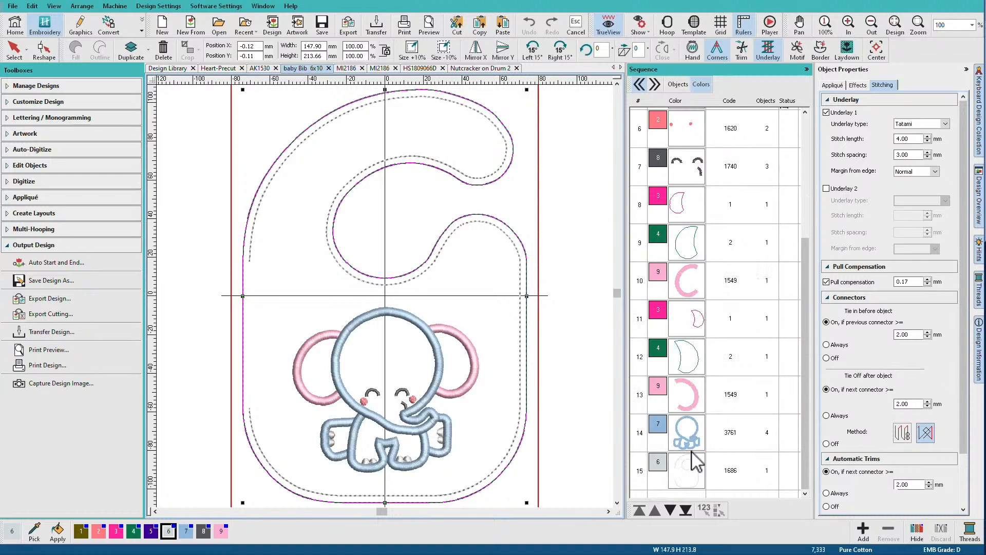
left_click(688, 468)
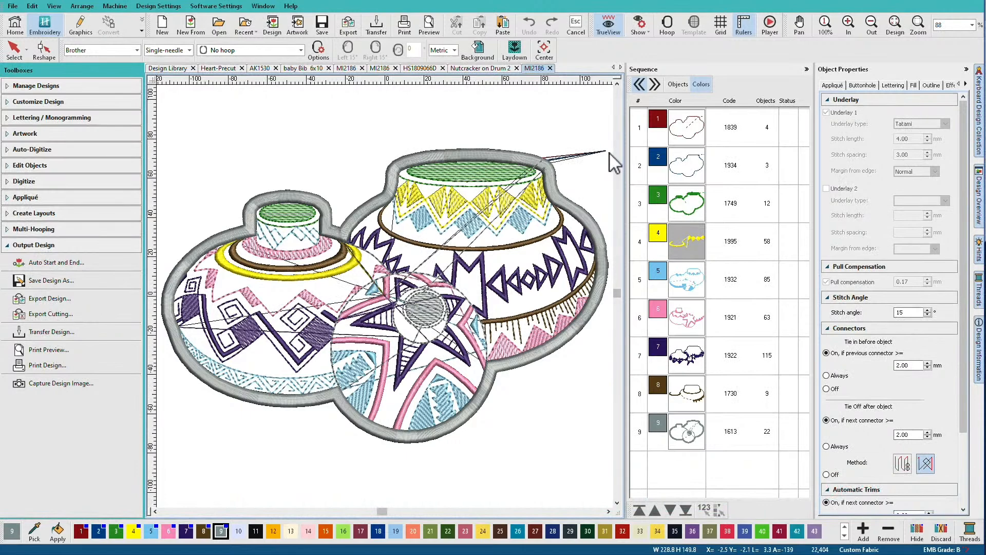
List the objects of the vertical MI2186 pots design and examine its first outline against the whole design
left_click(678, 84)
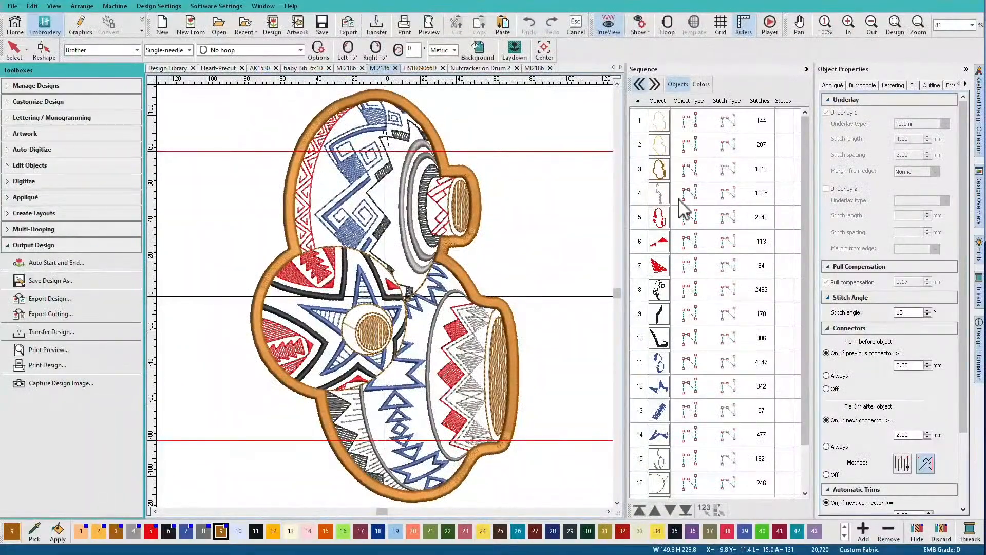
left_click(660, 121)
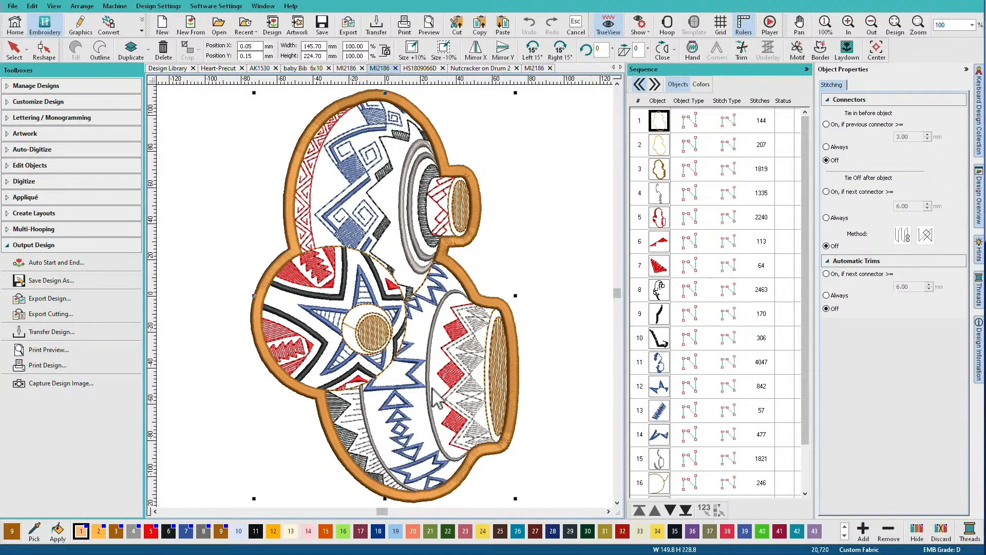
left_click(519, 500)
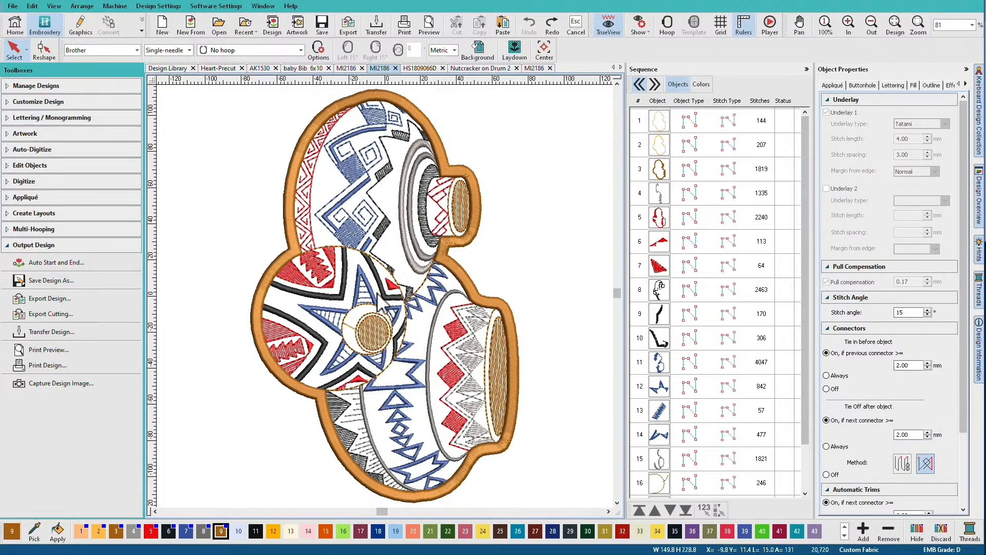
Try rotating the entire vertical MI2186 pots design into a horizontal orientation
left_click(509, 396)
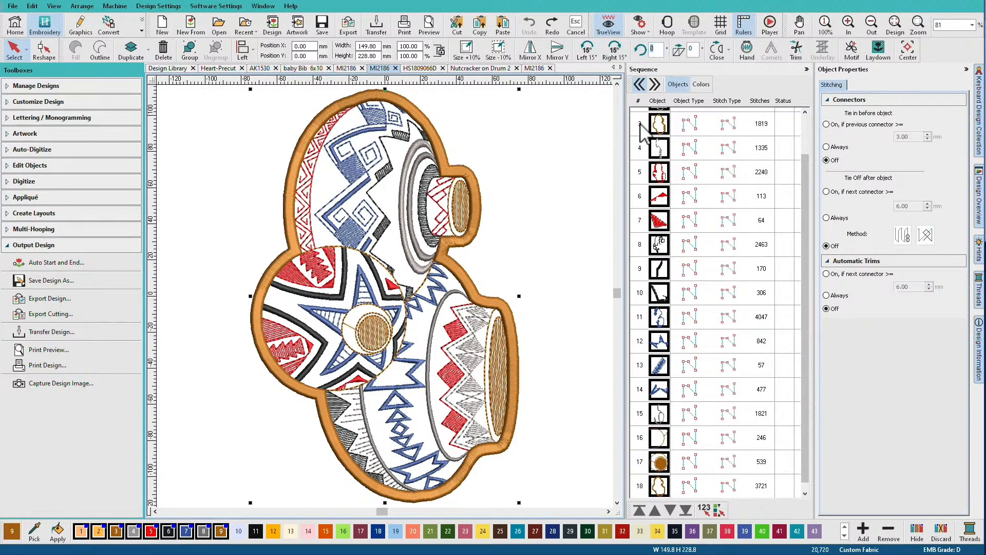
left_click(641, 48)
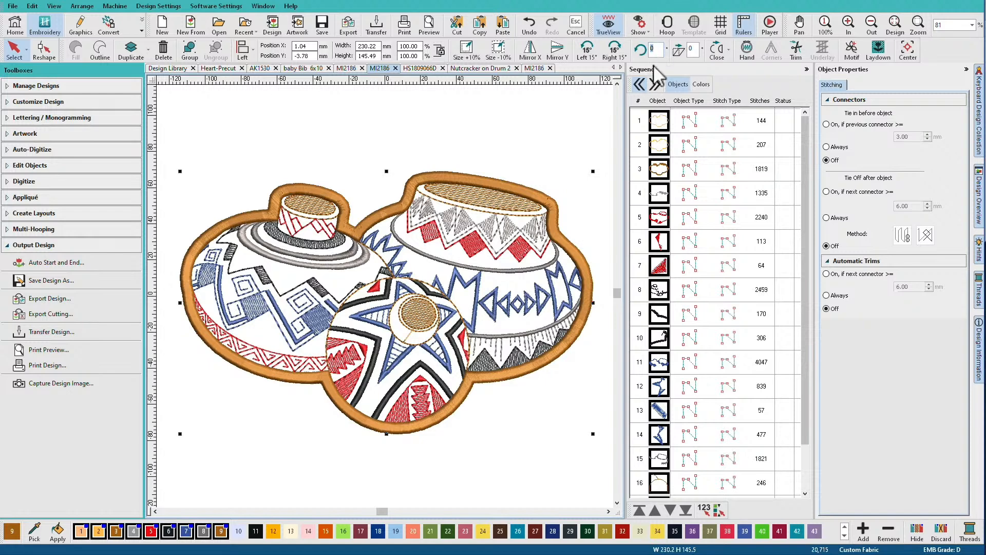
type("100")
key("Return")
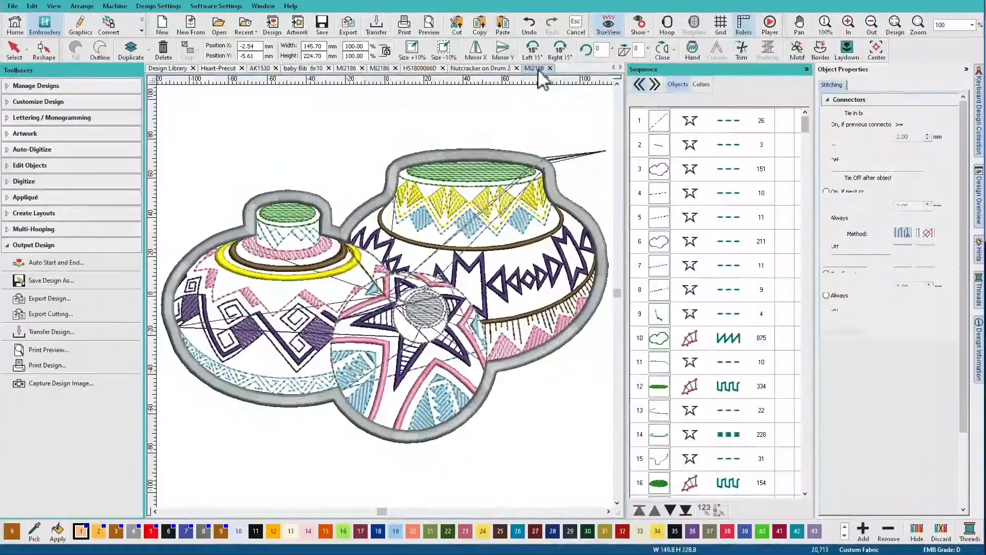
In the gray-bordered MI2186 pots design, examine outline objects 3 and 6 close up along the large pot's rim
left_click(658, 169)
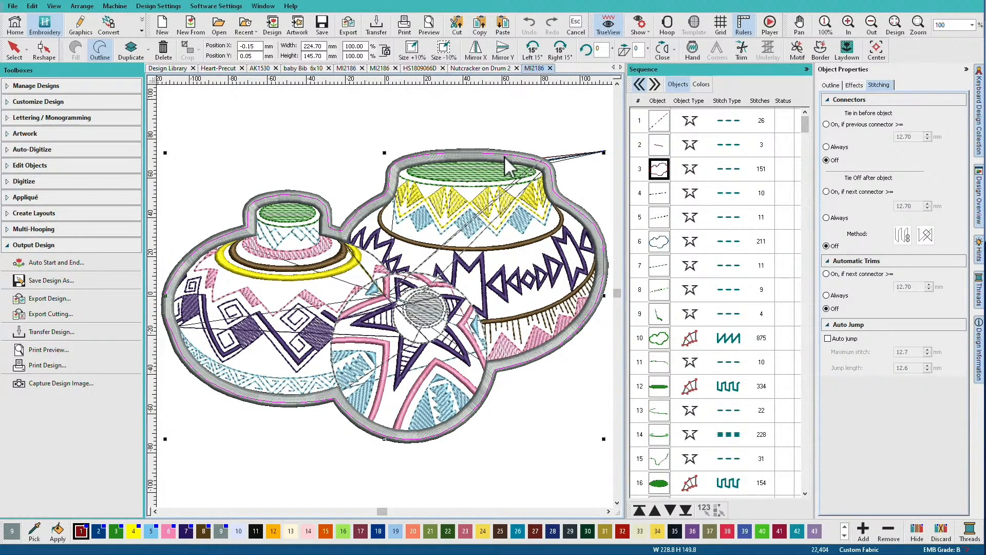
key("b")
left_click_drag(470, 111, 588, 253)
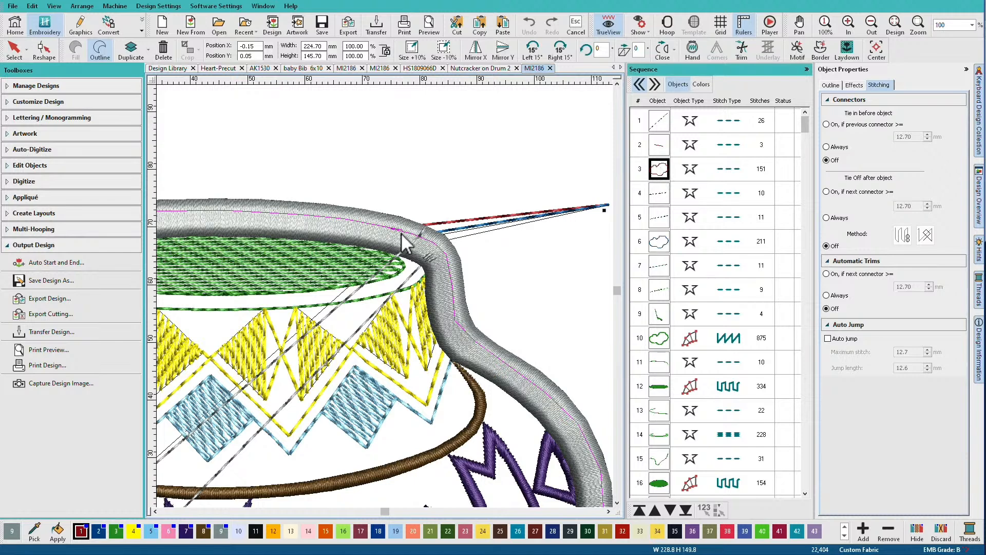
left_click(658, 241)
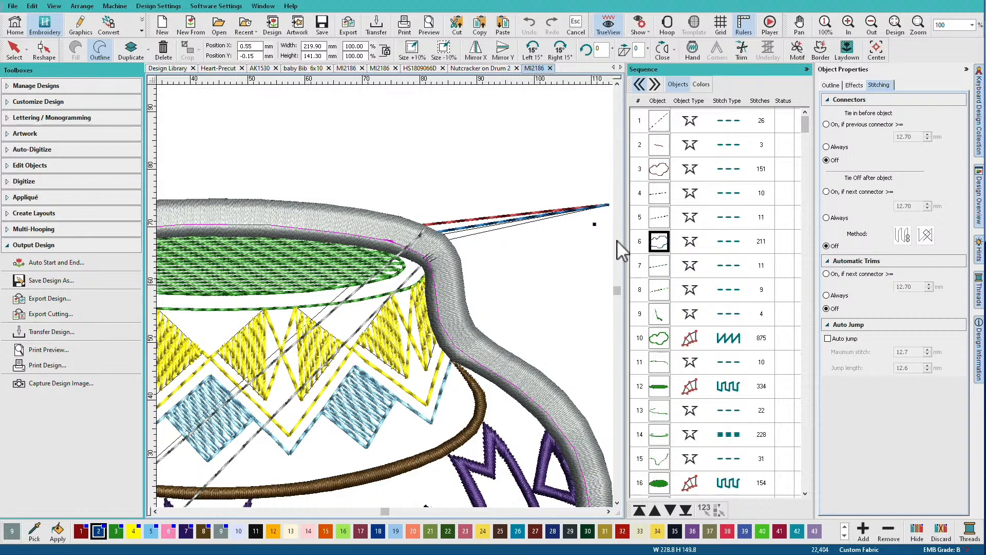
Compare the position of outline object 3 with that of object 6 inside the pots design's gray satin border
left_click(662, 169)
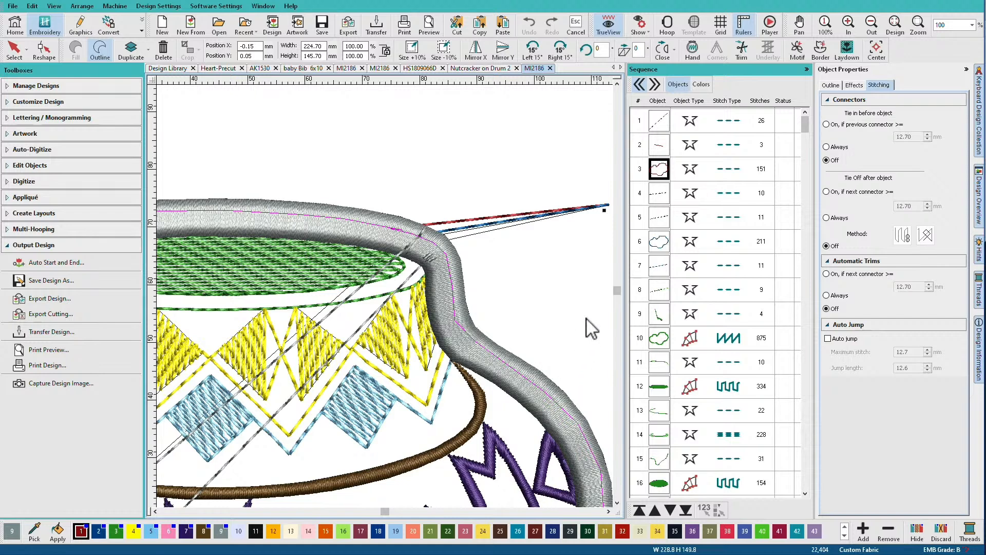
left_click(656, 242)
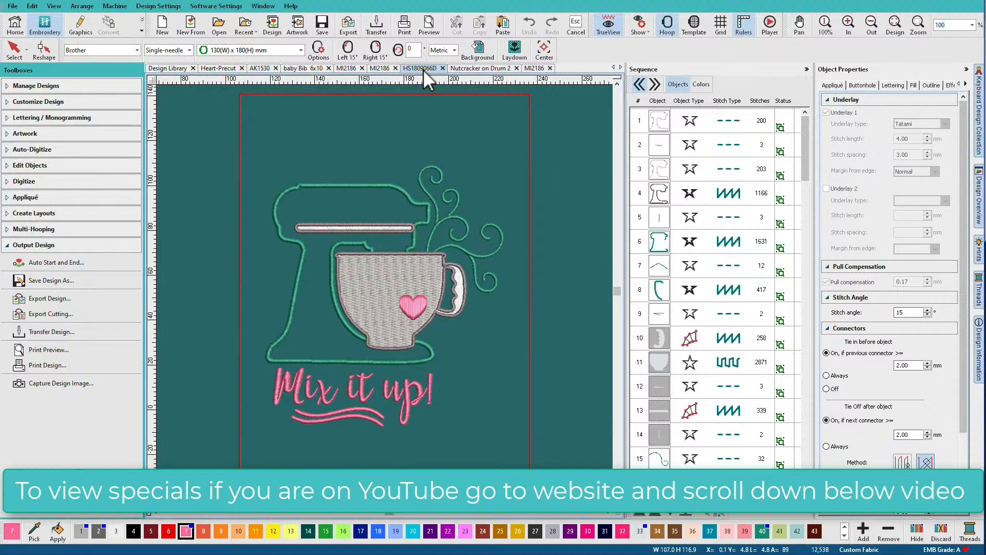
In the HS1809066D mixer design, examine outline objects 1 and 3, and the first color's outline with its reshape points
left_click(658, 123)
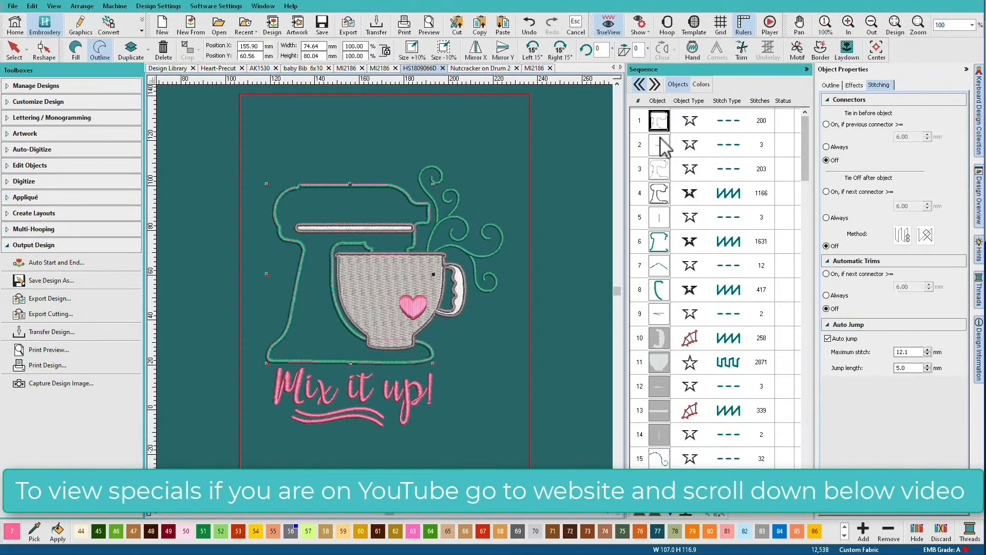
left_click(660, 168)
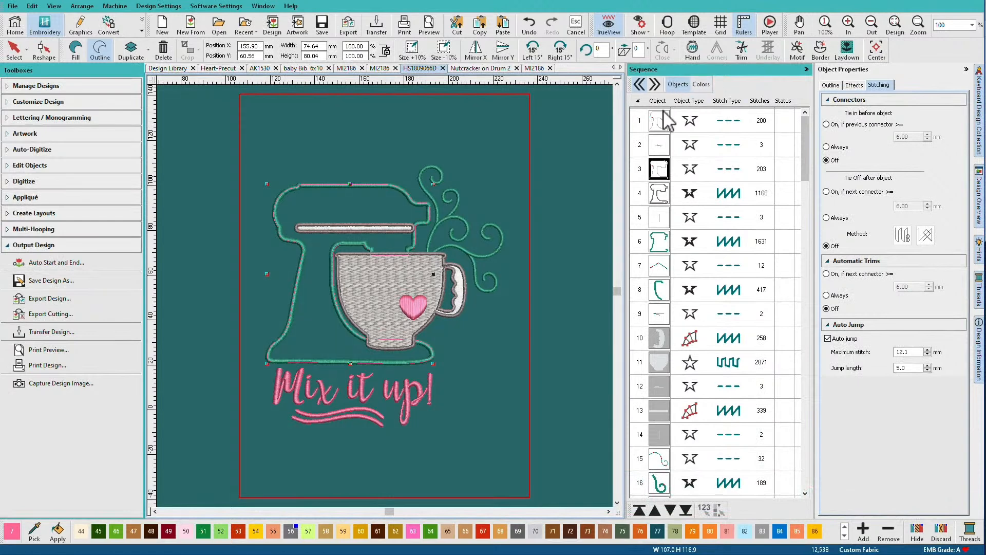
left_click(700, 85)
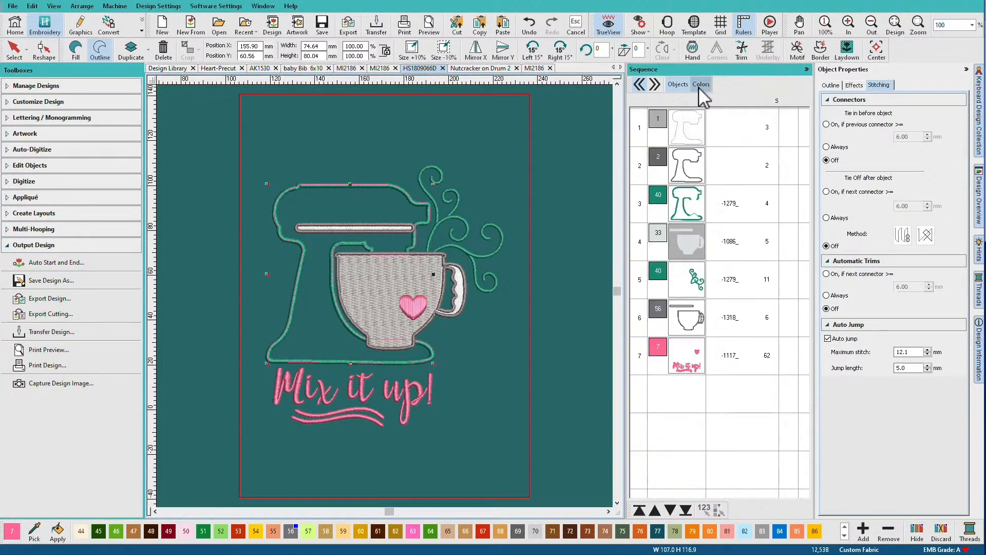
left_click(694, 135)
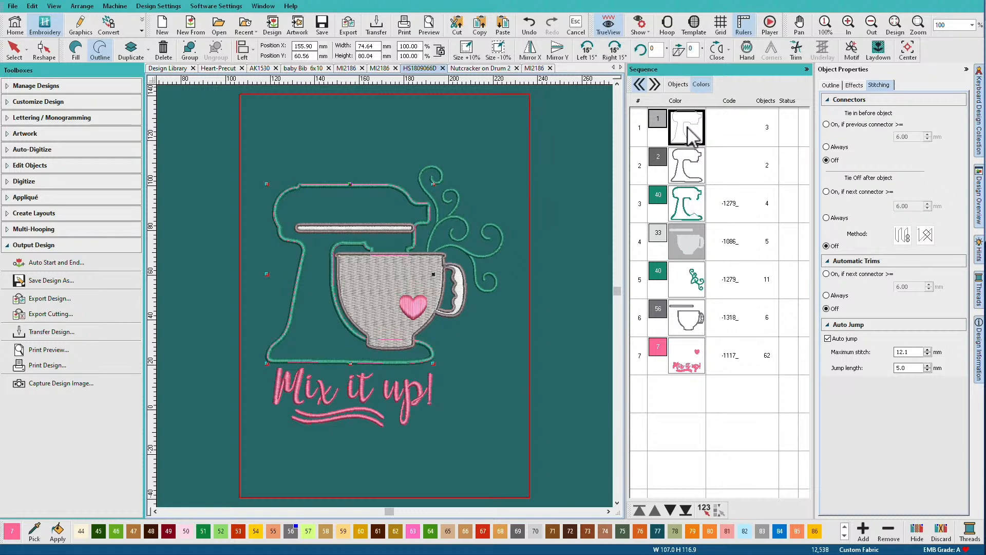
key("h")
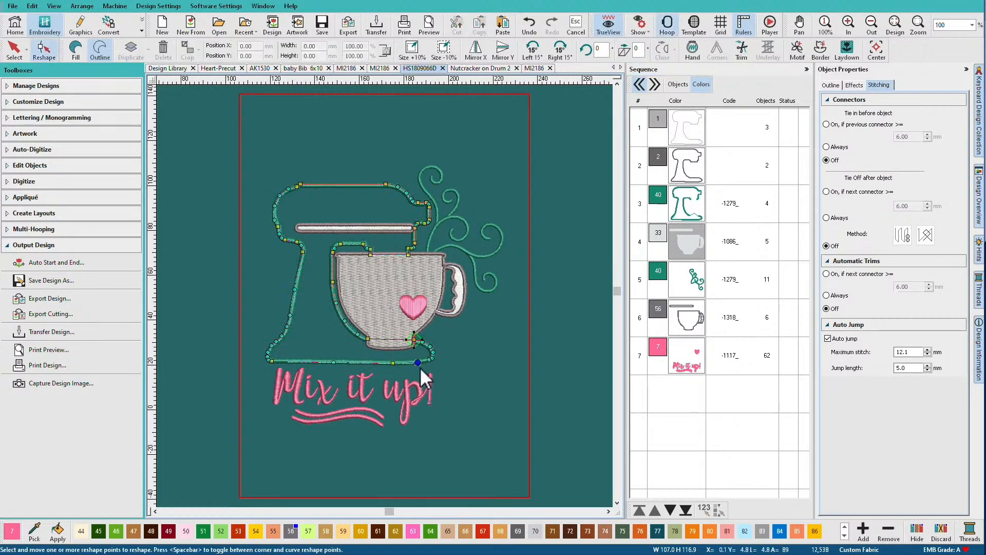
left_click(414, 339)
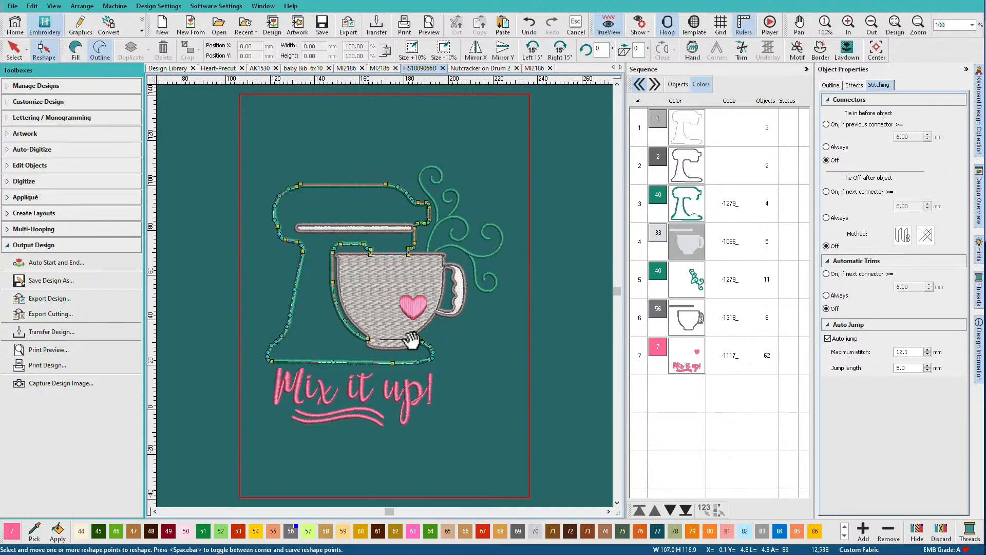
List the mixer design's objects and compare the paths of objects 1, 3 and 4 close up at the mixer head
left_click(675, 86)
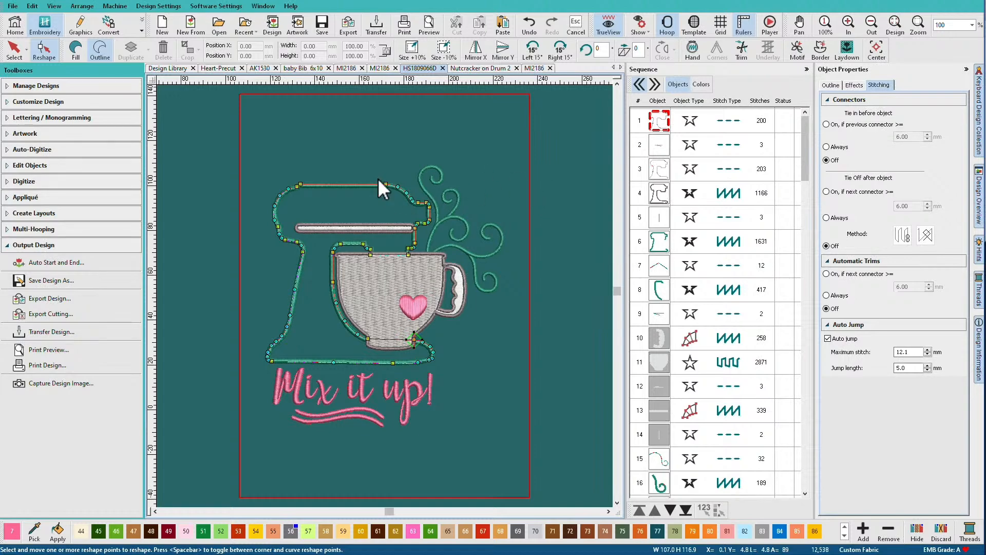
key("b")
left_click_drag(377, 173, 436, 244)
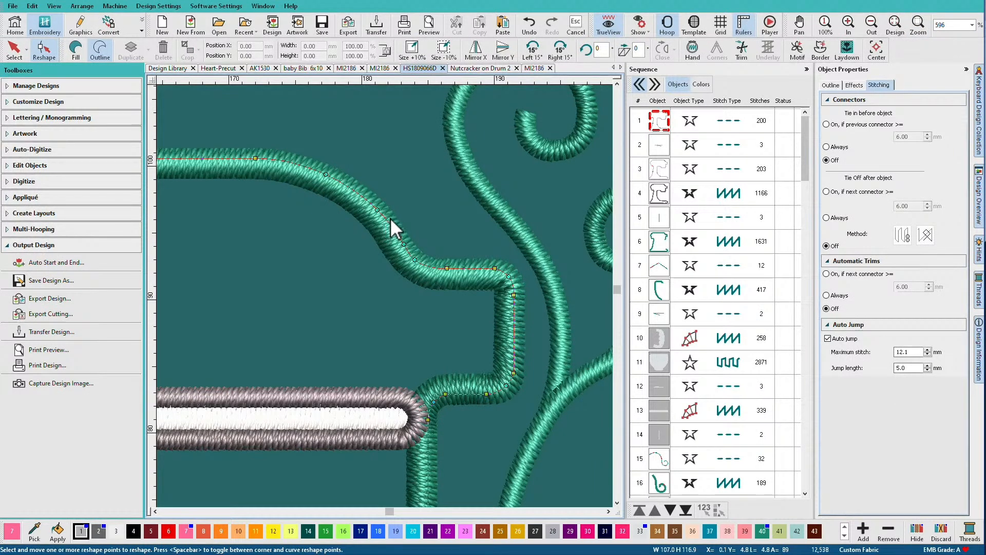
left_click(662, 172)
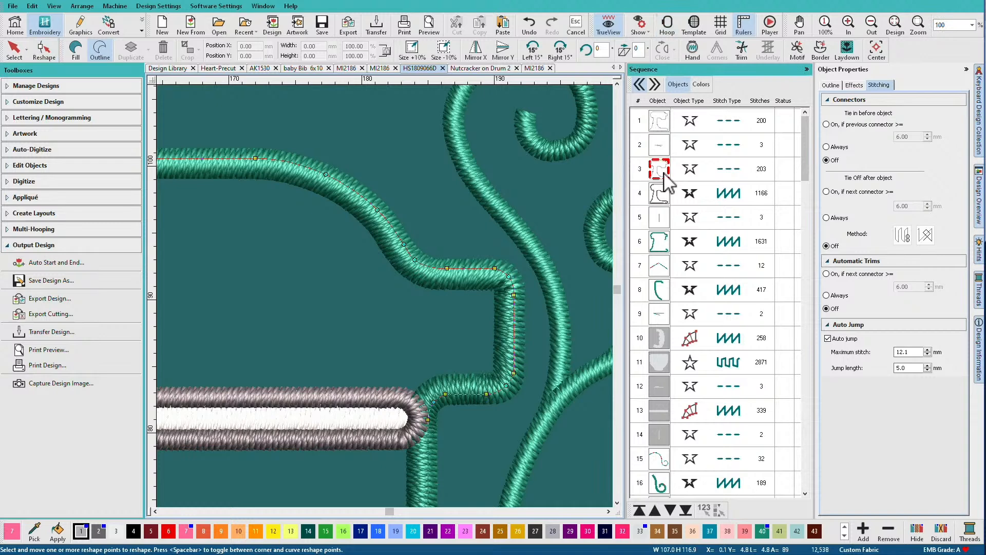
left_click(662, 193)
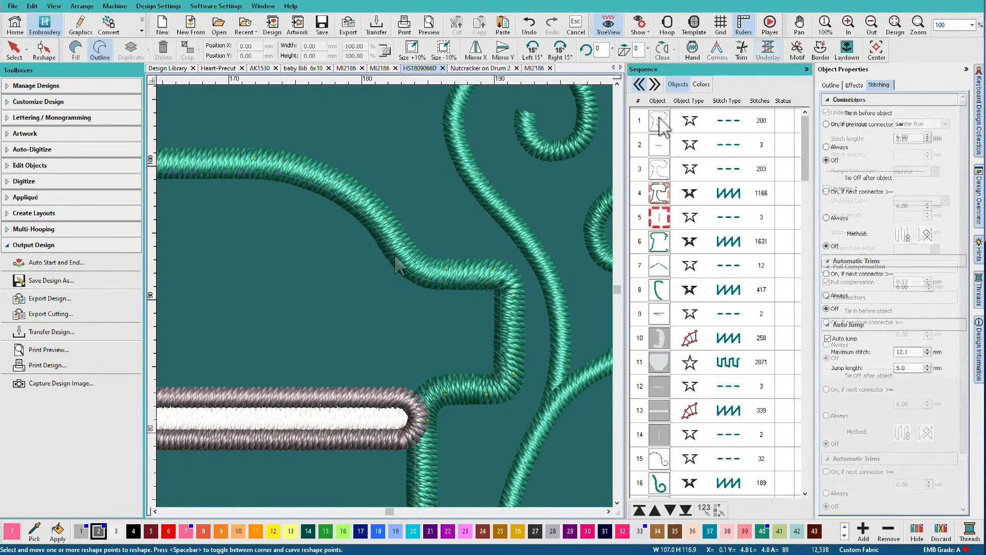
Isolate objects 1 to 5 of the mixer design by hiding all unselected objects
left_click(660, 118)
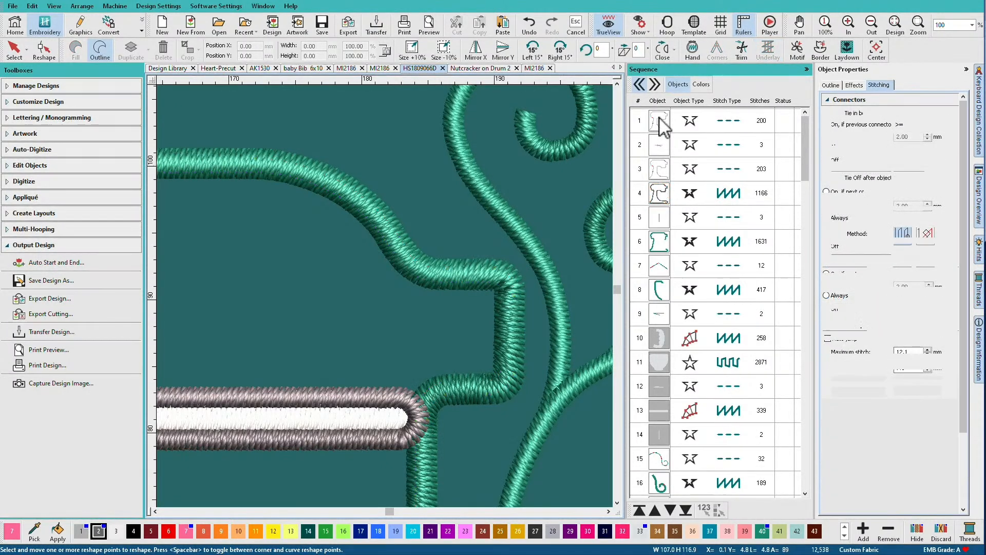
left_click(661, 122)
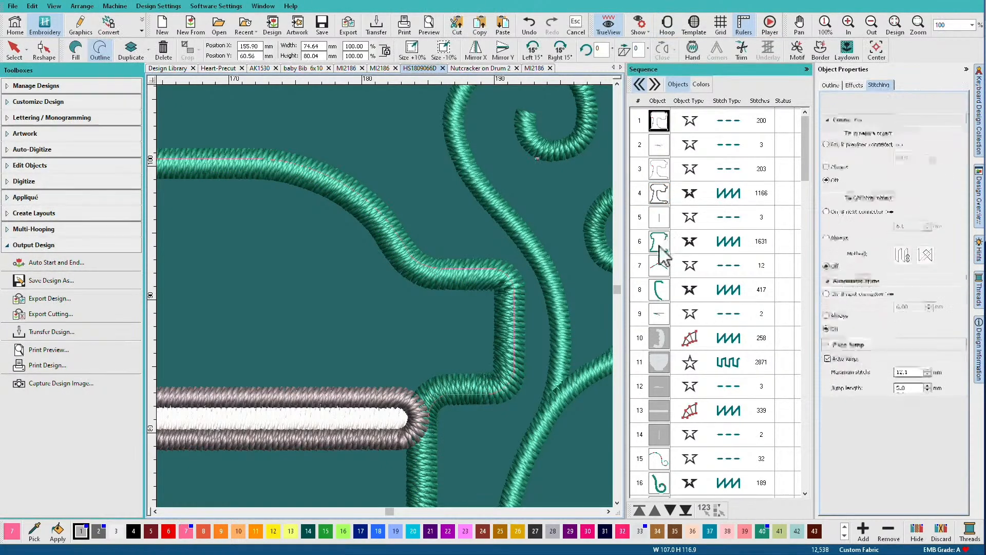
left_click(663, 226, "shift")
right_click(662, 220)
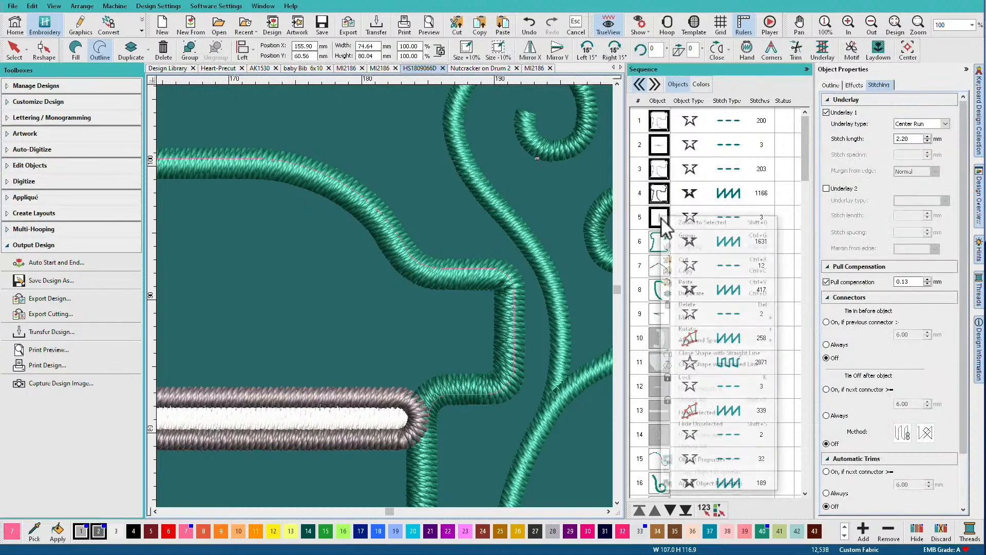
left_click(711, 423)
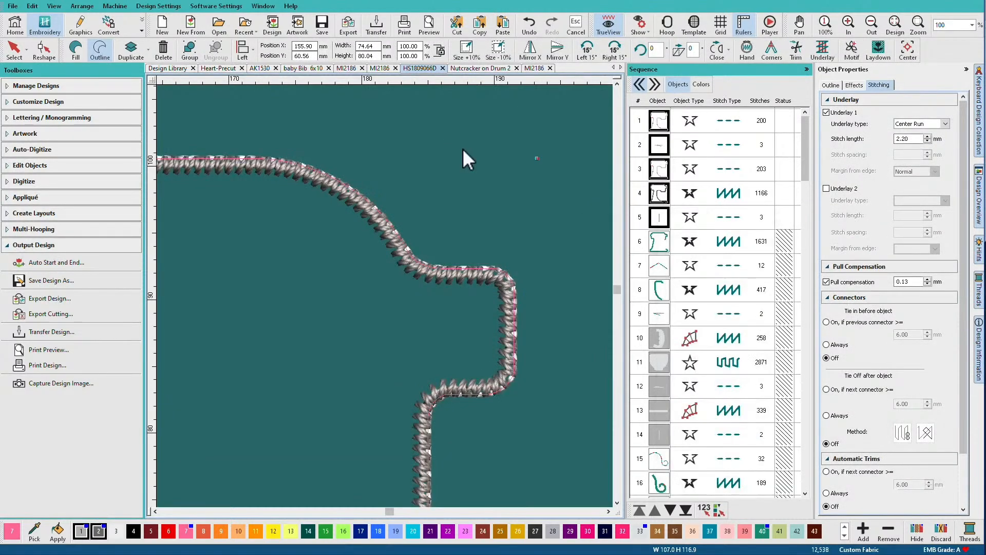
Turn off TrueView and compare outline objects 1 and 3 with the tackdown zigzag of object 4
key("t")
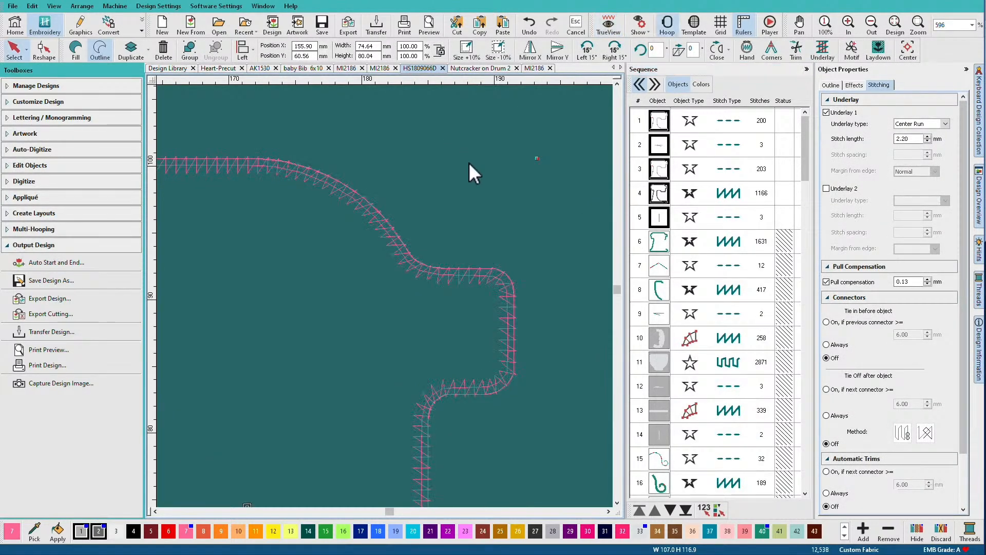
left_click(660, 124)
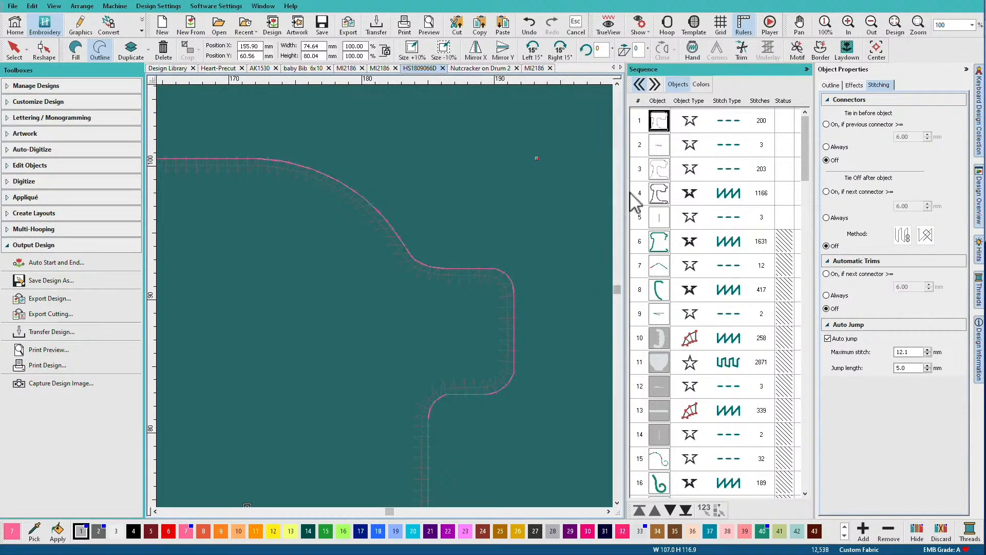
left_click(656, 171)
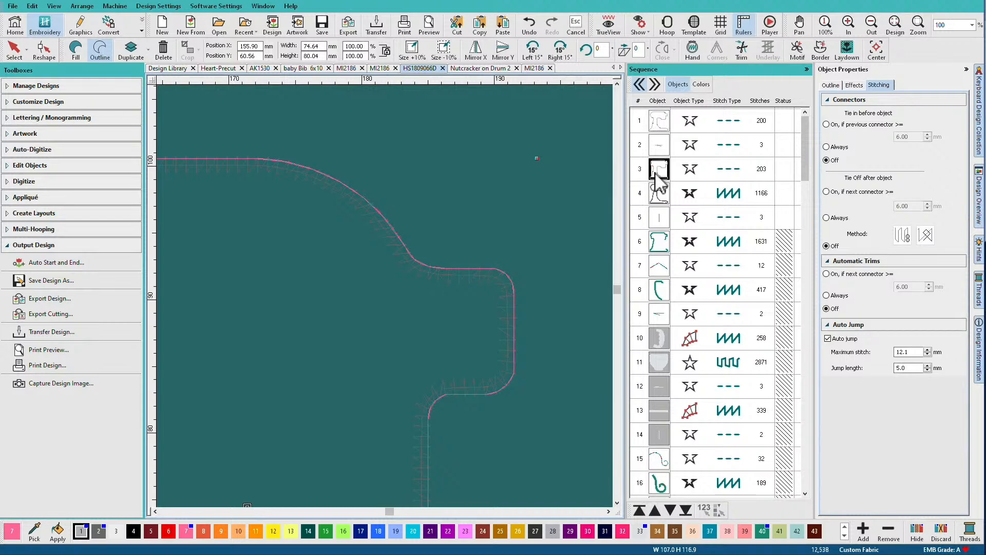
left_click(659, 194)
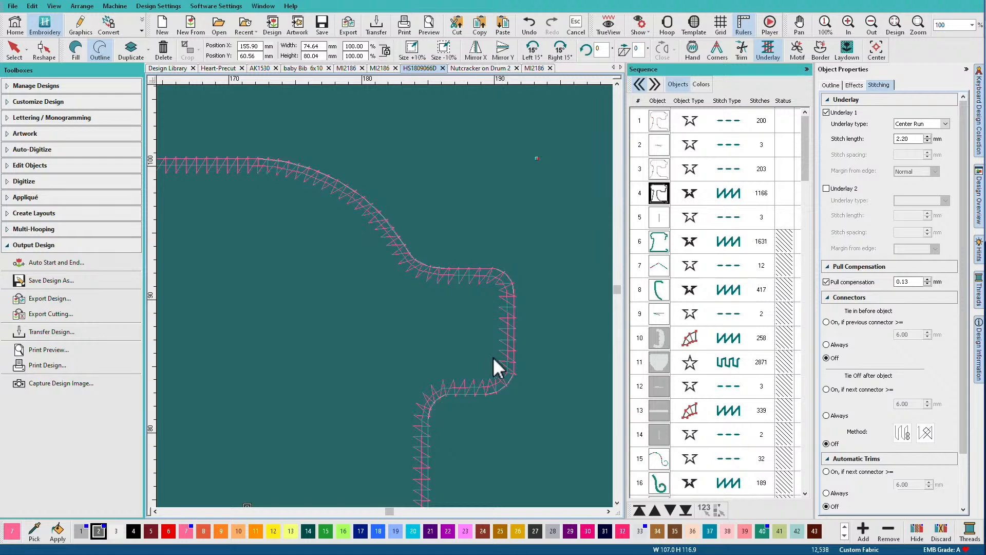
Measure the width of the tackdown zigzag at the vertical edge of the mixer head
key("m")
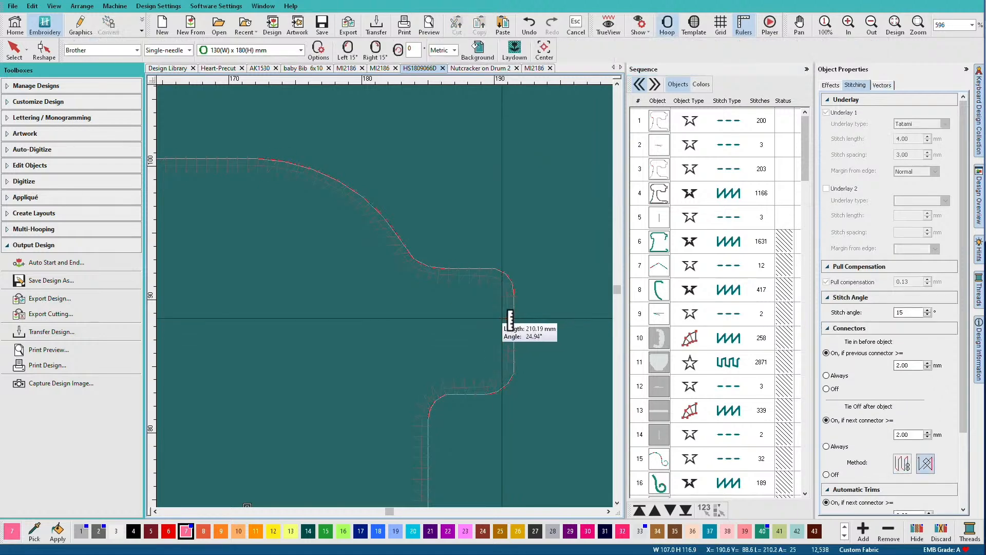
left_click(501, 317)
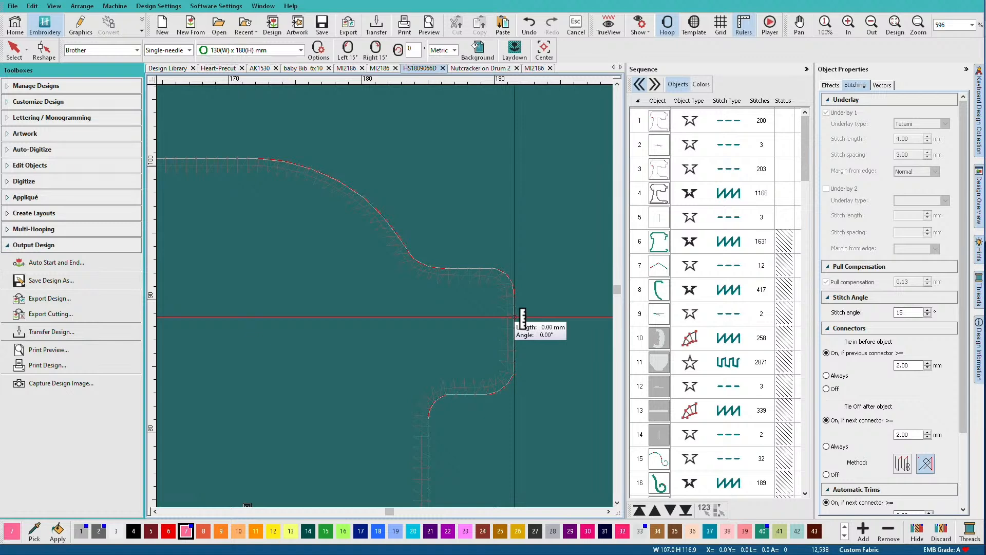
left_click(515, 316)
key("Escape")
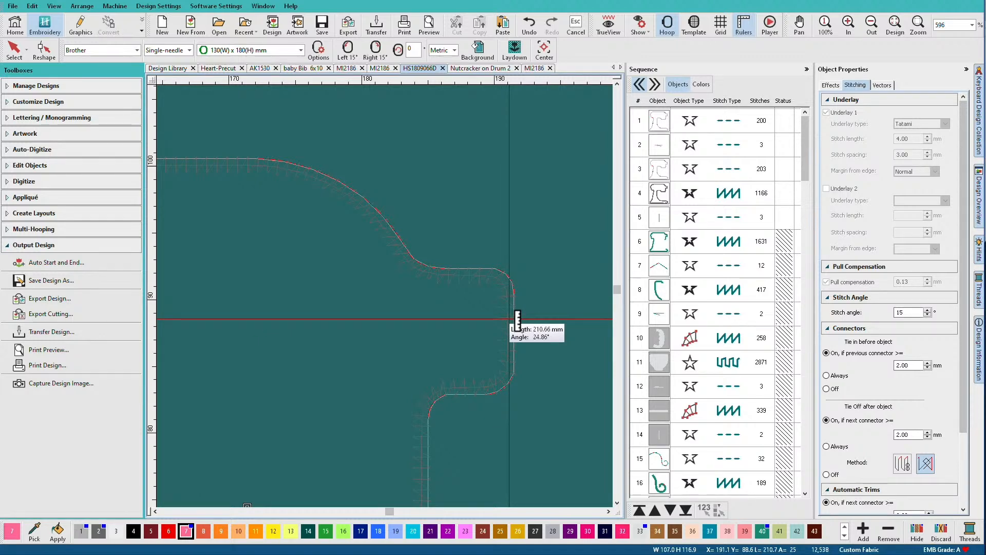
Restore TrueView and unhide object 6, the green satin cover stitch
key("t")
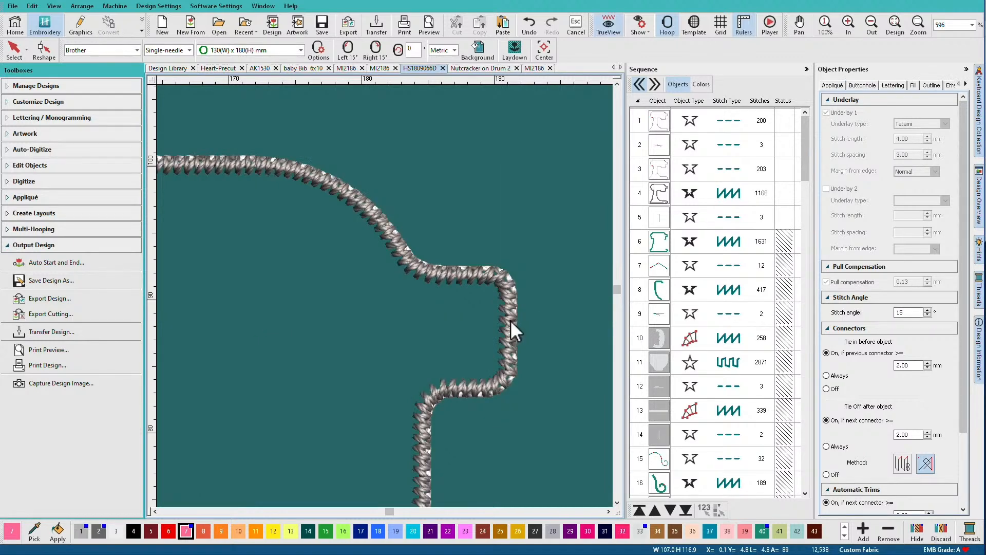
right_click(660, 246)
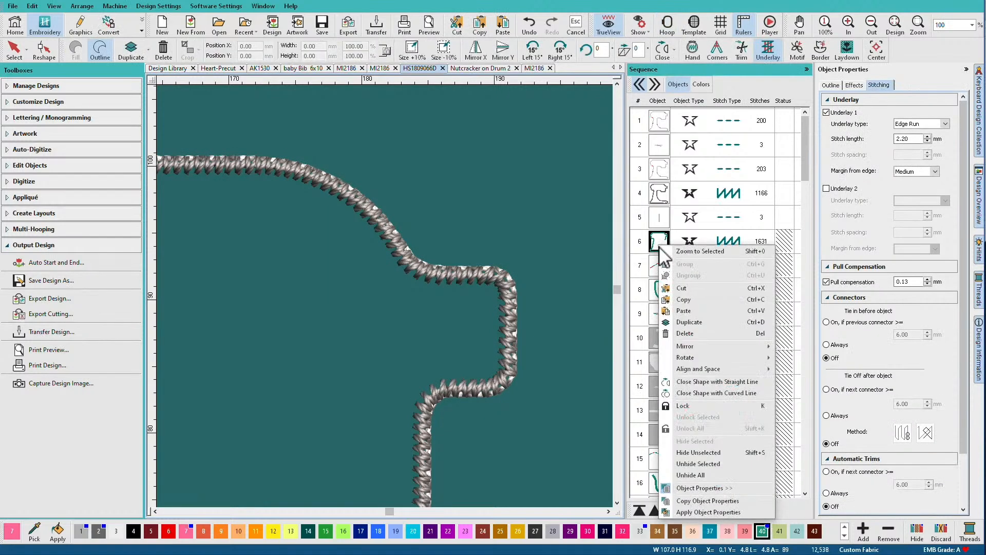
left_click(684, 463)
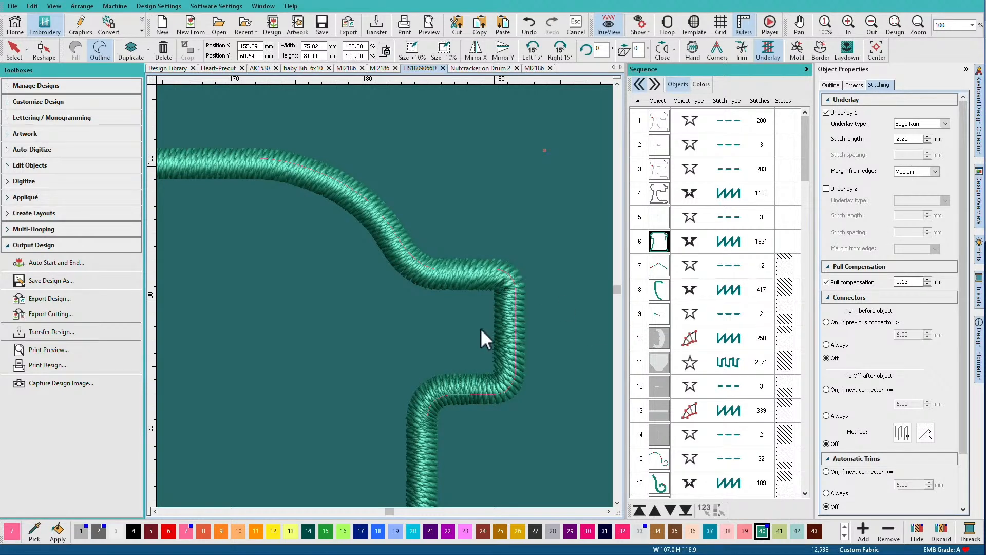
Measure the green satin cover's width in TrueView, and its overhang beyond the placement line with TrueView off
key("m")
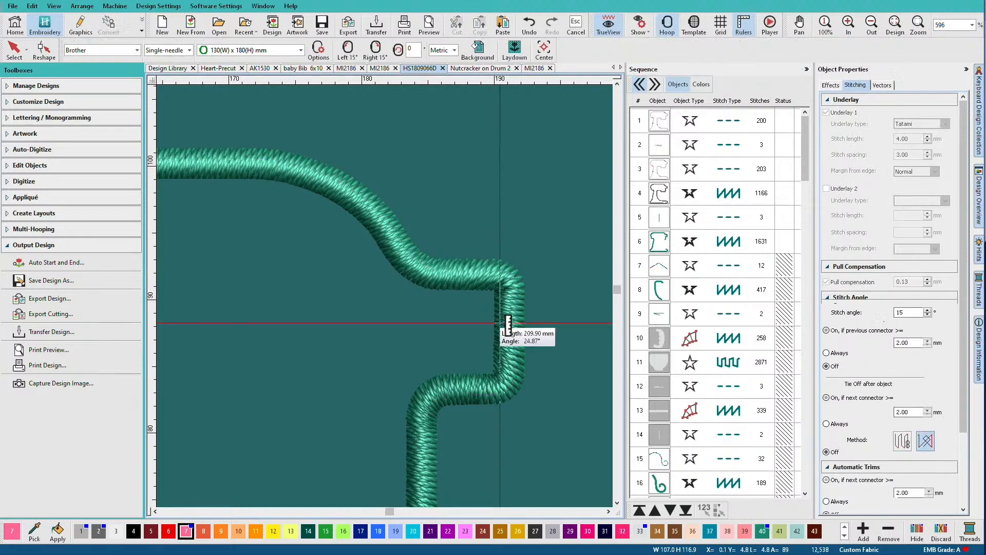
left_click_drag(496, 325, 524, 325)
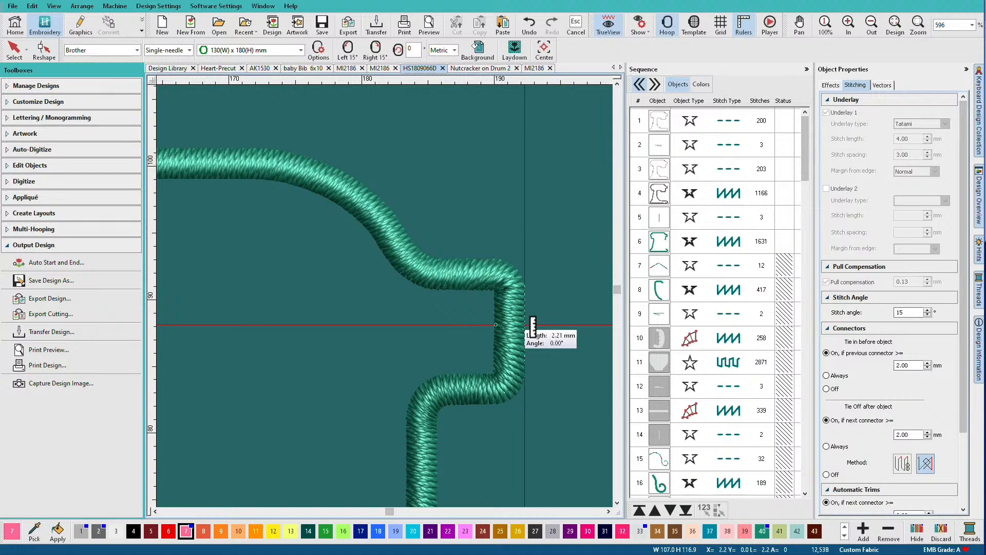
left_click_drag(525, 325, 522, 325)
key("t")
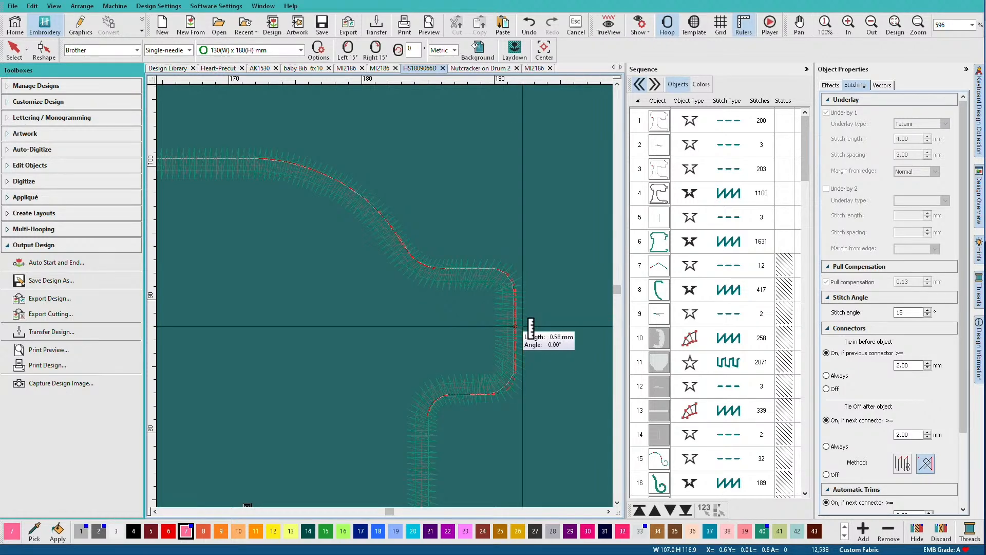
left_click_drag(522, 326, 520, 326)
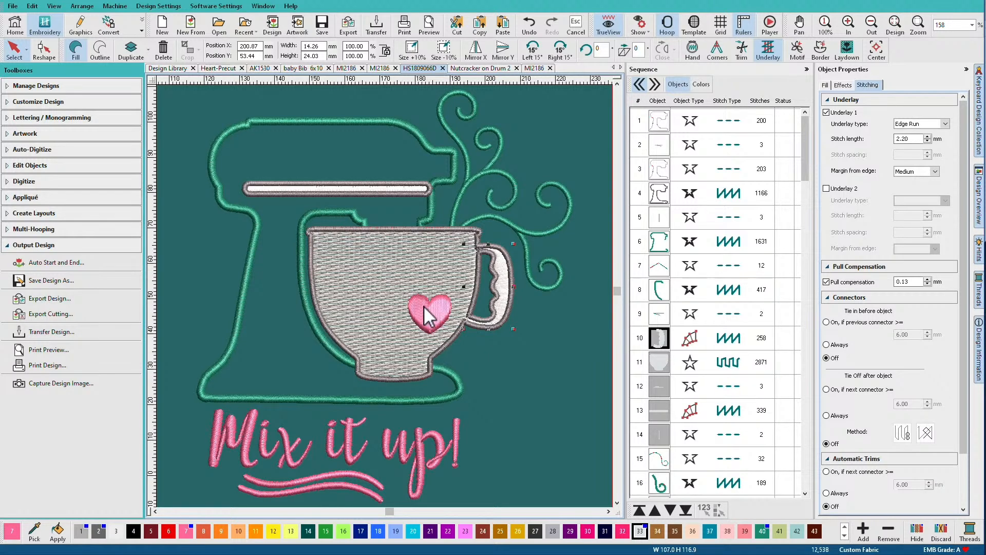
Measure the pink heart's height on the bowl, near its middle and from the center notch to the bottom tip
key("b")
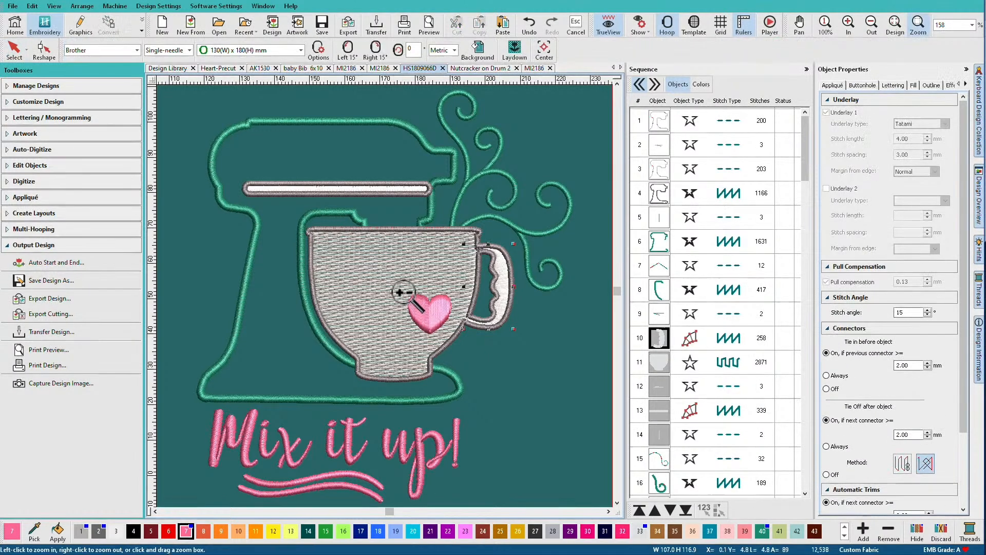
left_click_drag(403, 289, 457, 343)
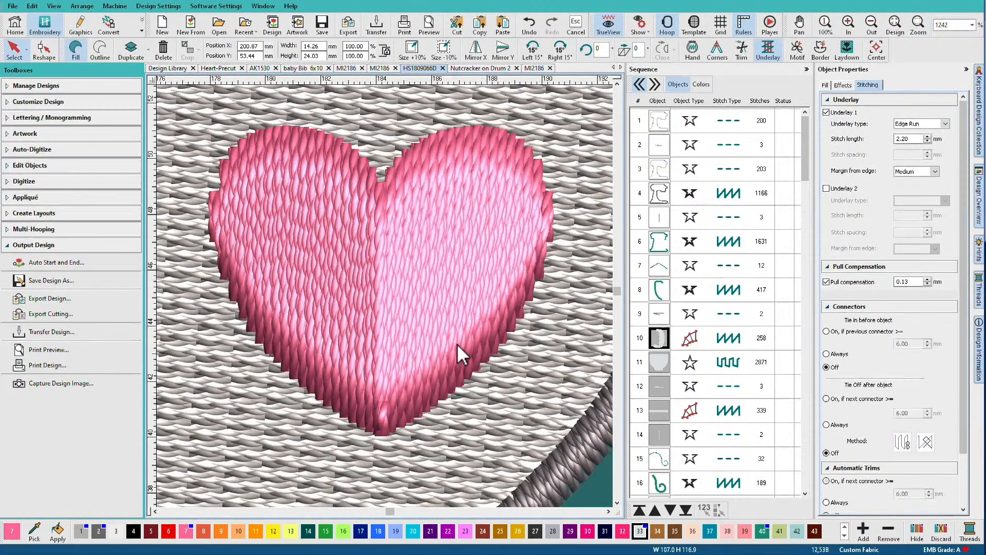
key("m")
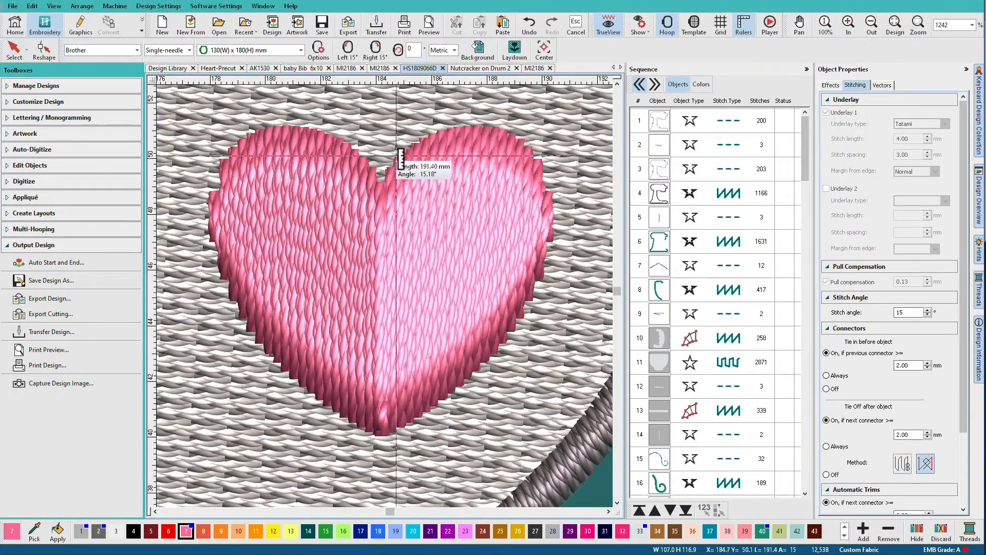
left_click(406, 150)
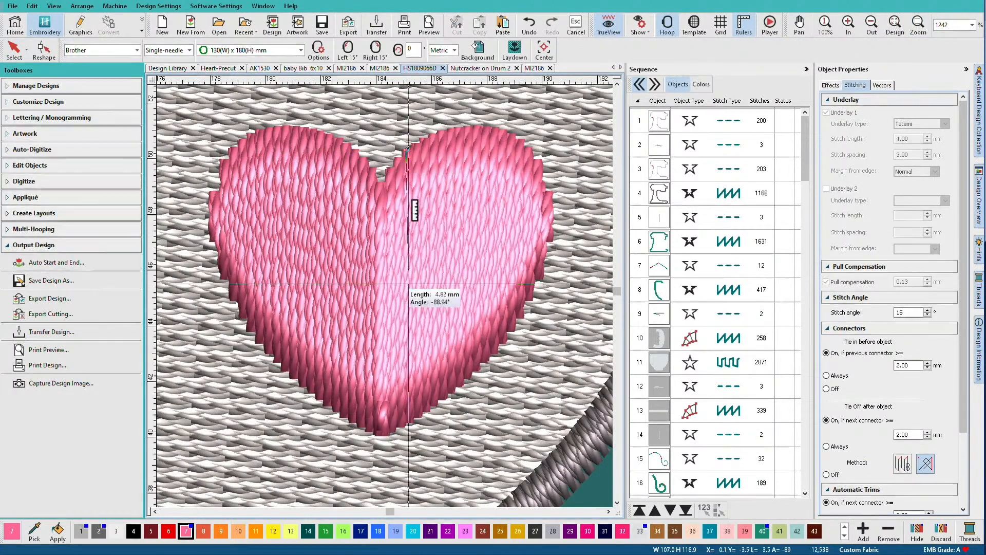
left_click(407, 421)
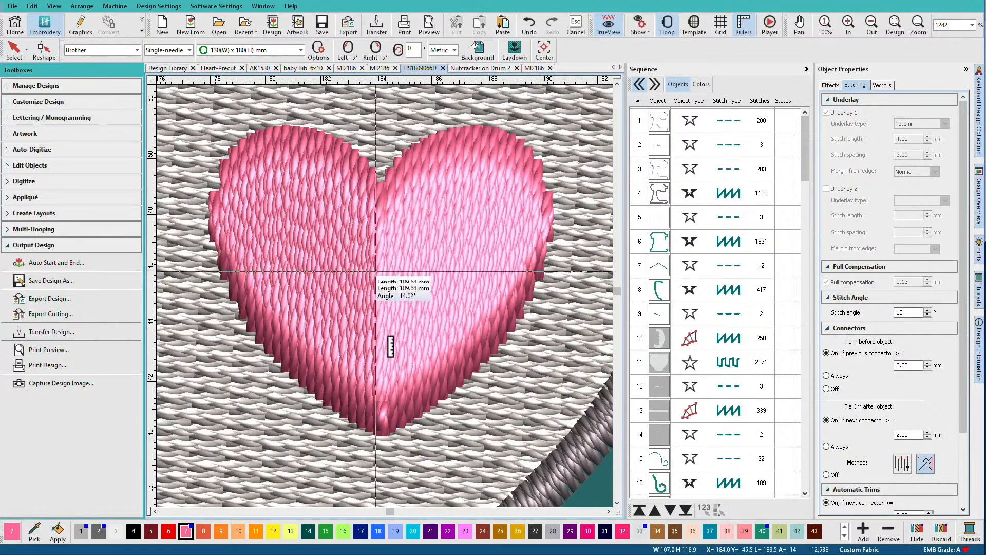
left_click(379, 180)
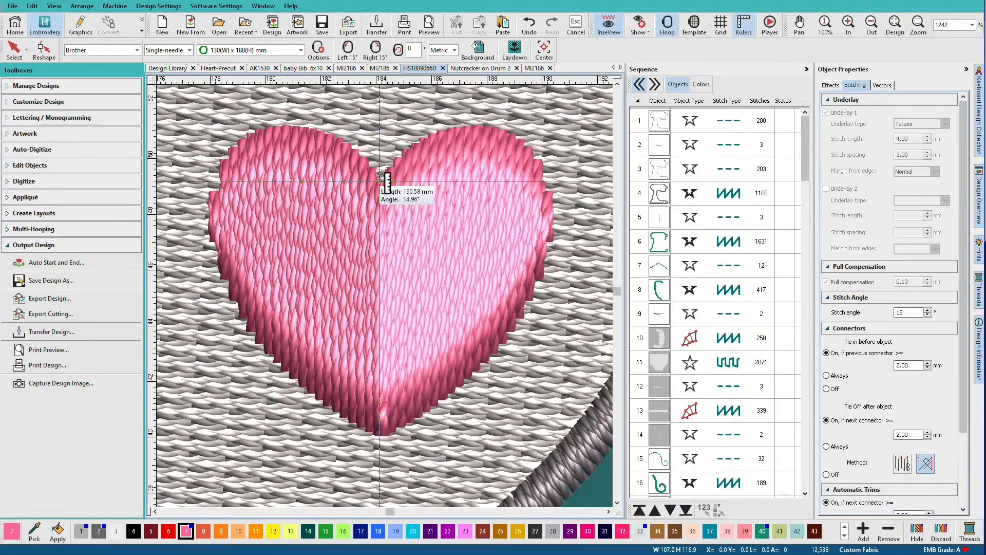
Return to the whole mixer design, select the pink heart on the bowl and turn on Auto split for its satin fill
left_click(380, 434)
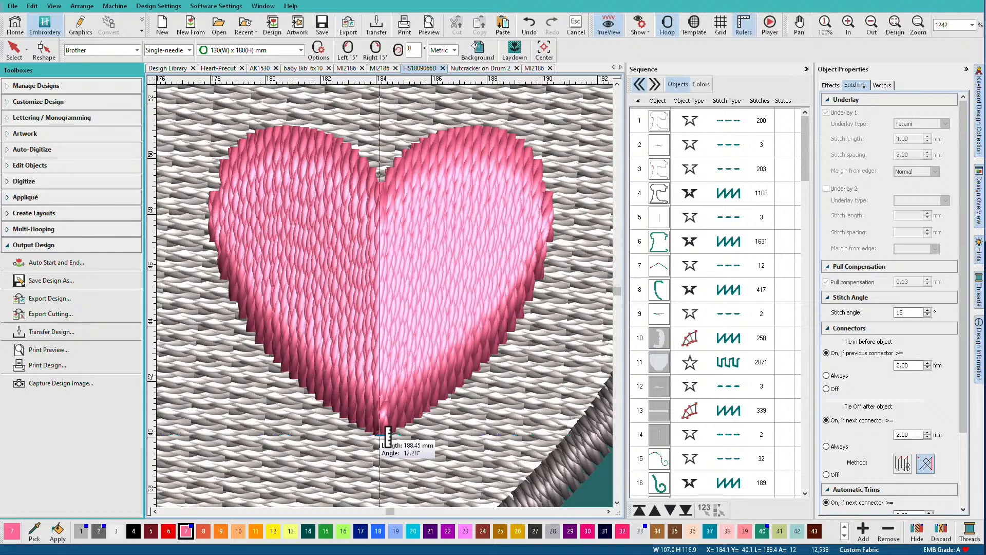
key("0")
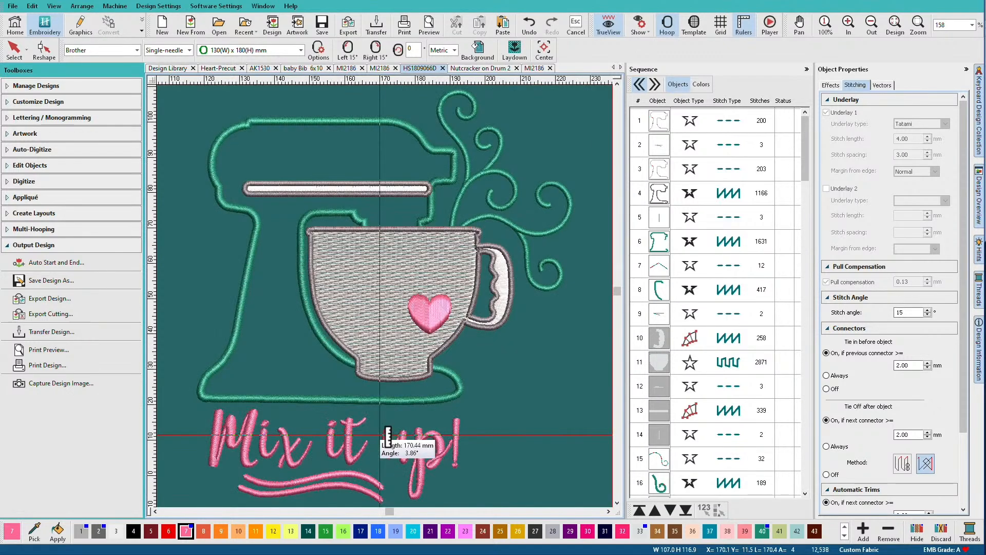
left_click(15, 50)
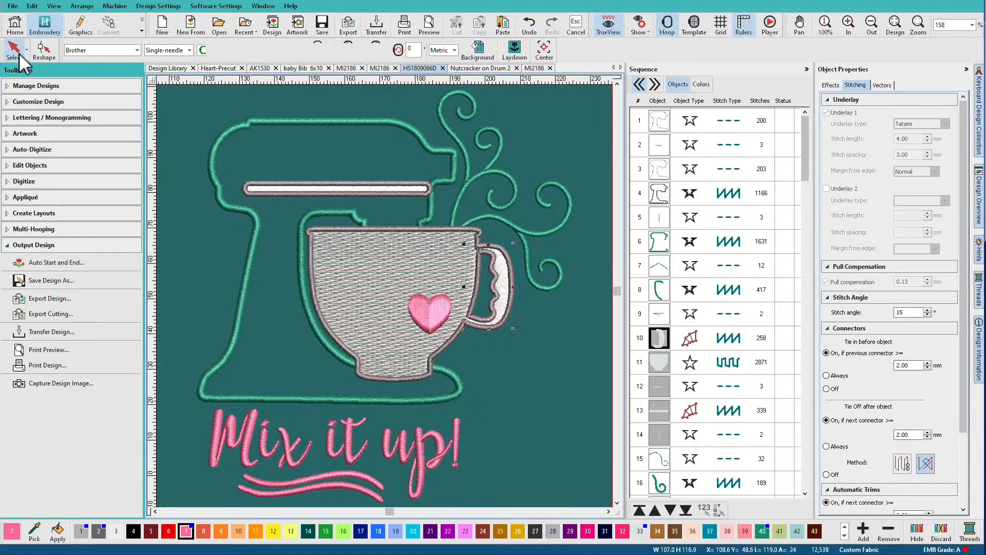
left_click(437, 310)
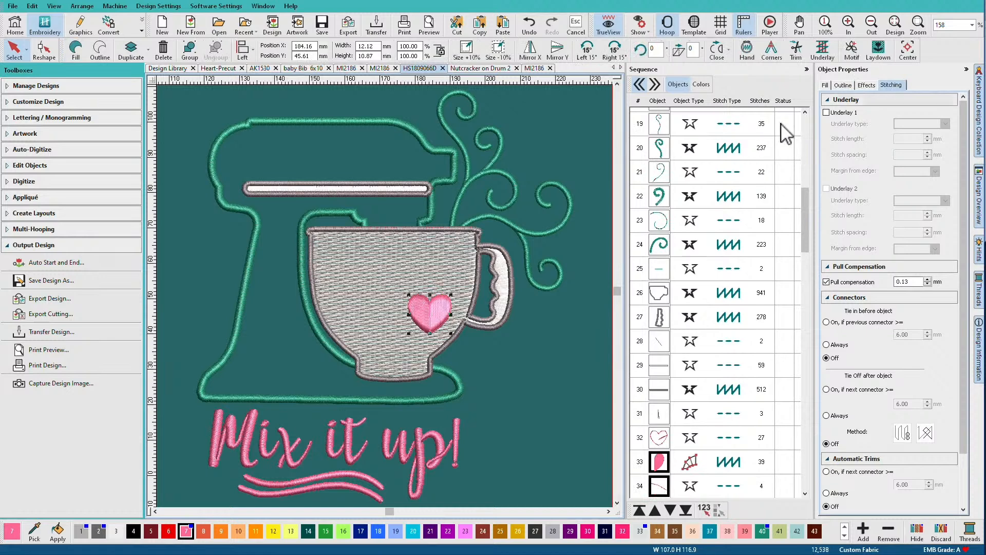
left_click(824, 85)
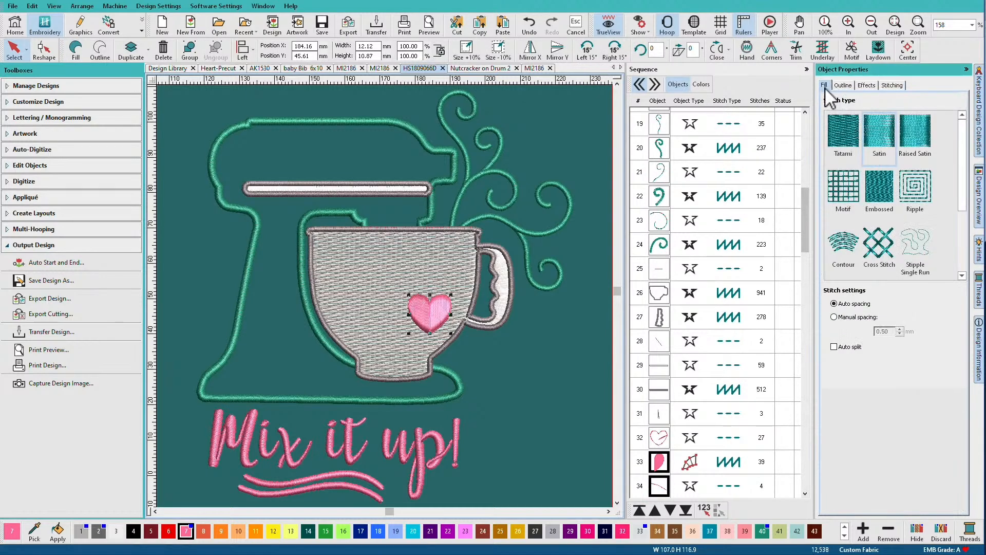
left_click(835, 347)
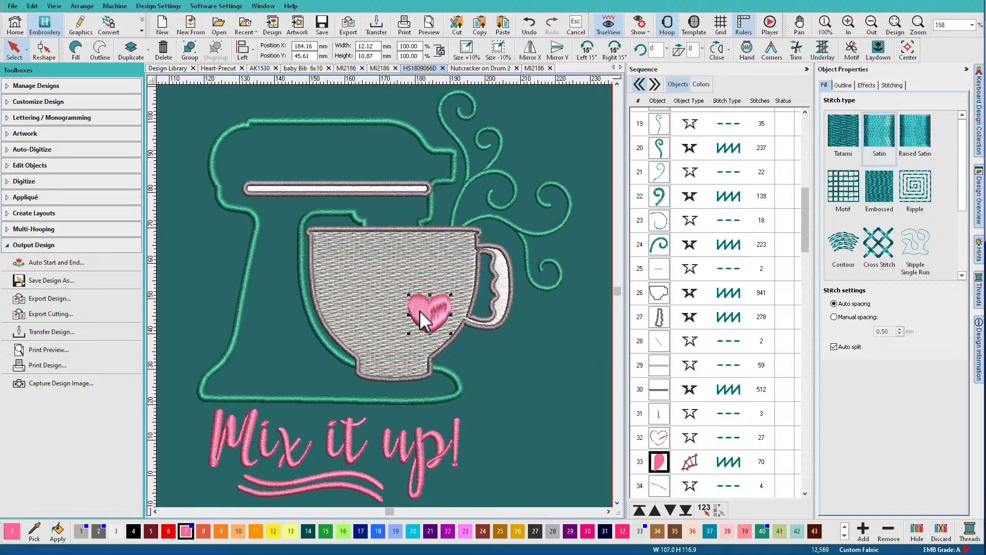
Review the Nutcracker on Drum 2 design and its printed worksheet with the full color sequence
left_click(536, 379)
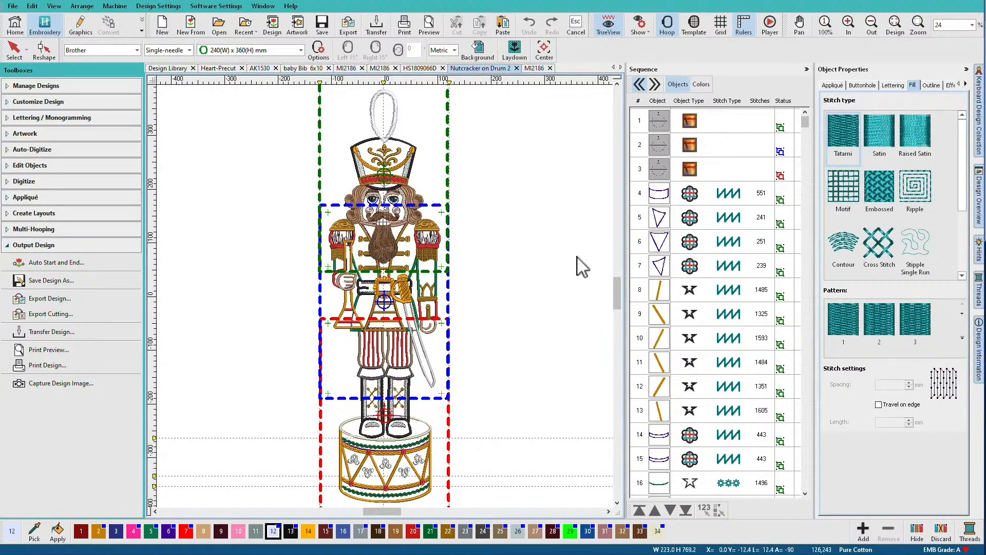
left_click(669, 24)
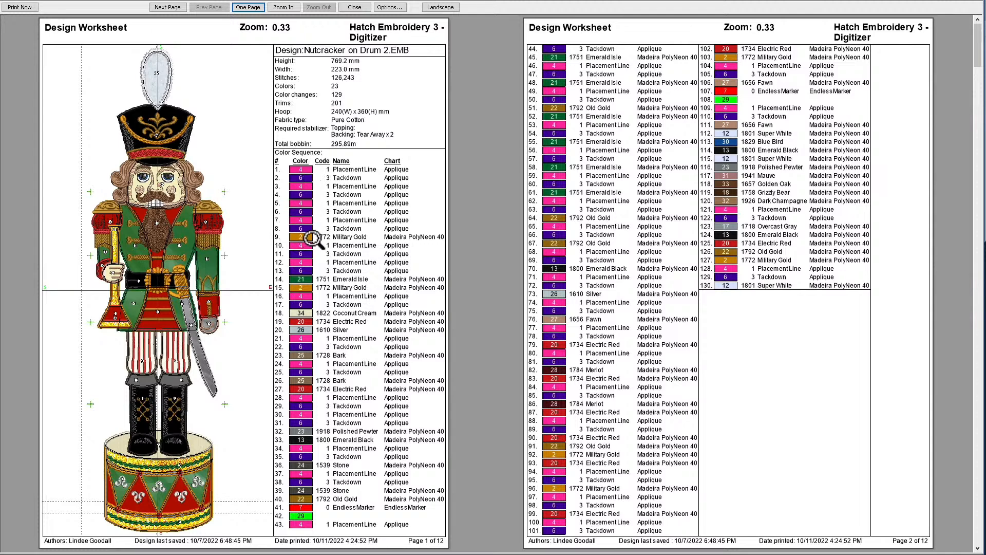
left_click(363, 11)
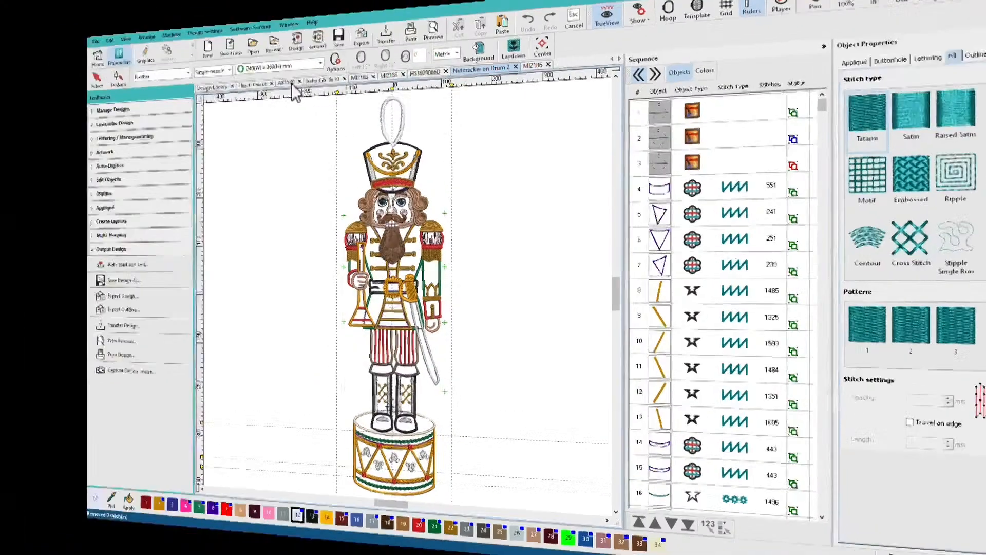
Examine the AK1530 elephant's stitching order by object and by color
left_click(287, 83)
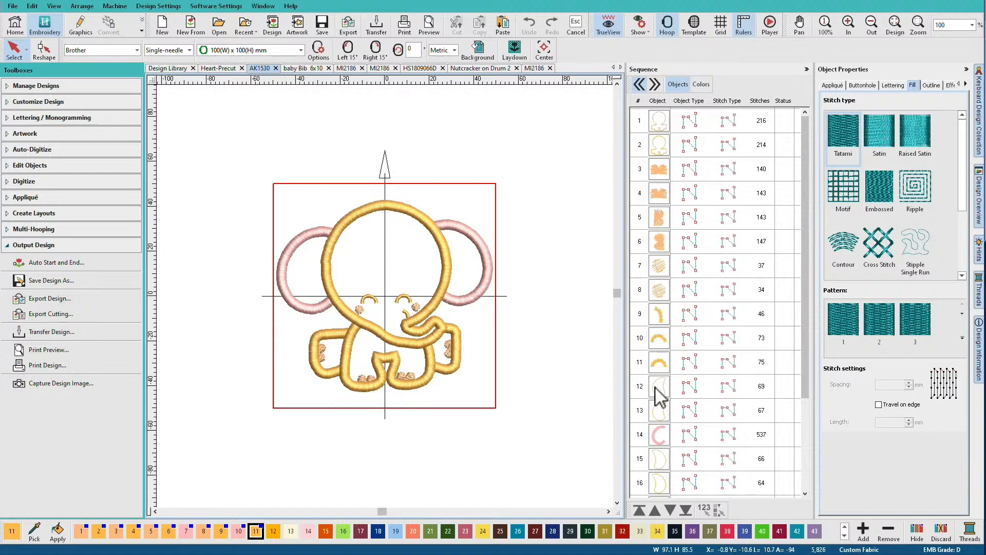
scroll(655, 441, "down", 5)
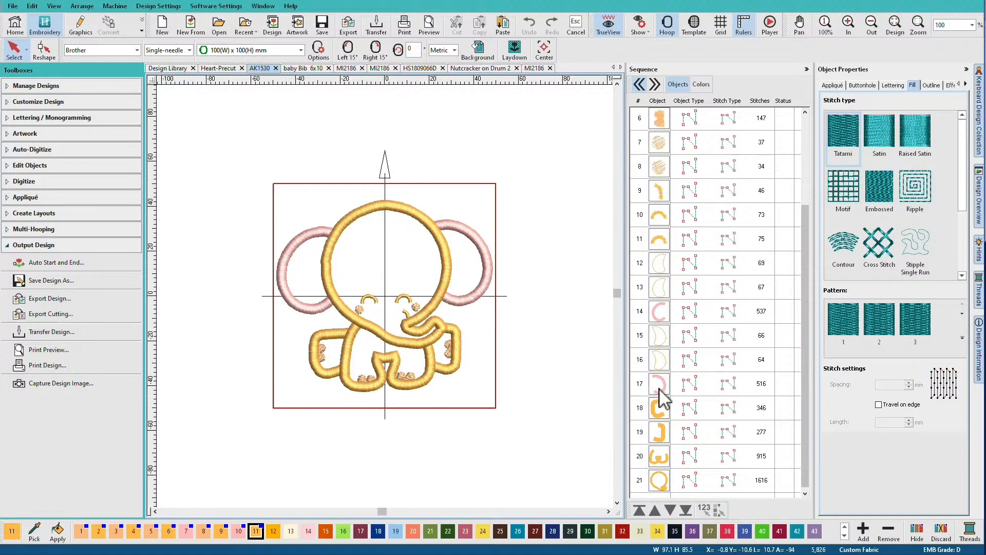
left_click(701, 84)
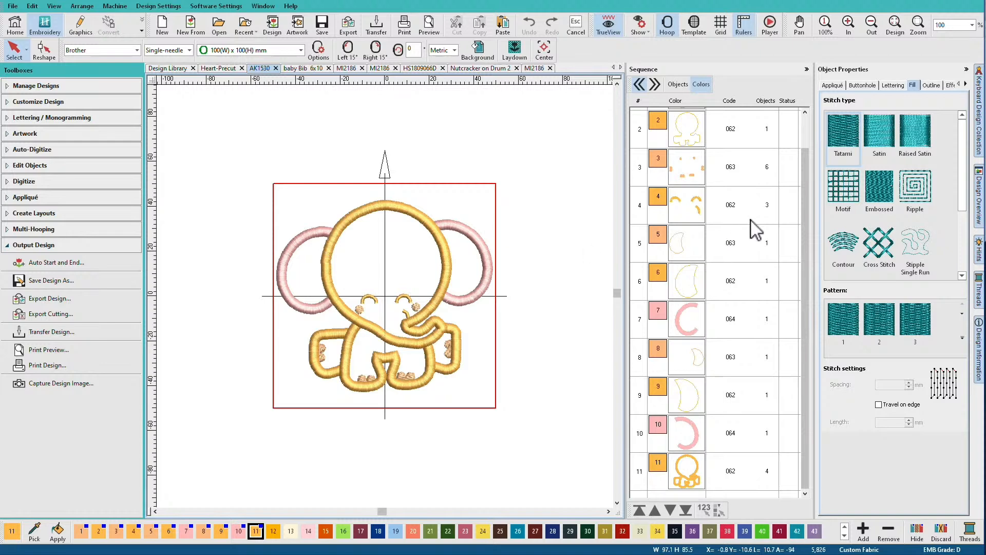
scroll(806, 202, "up", 1)
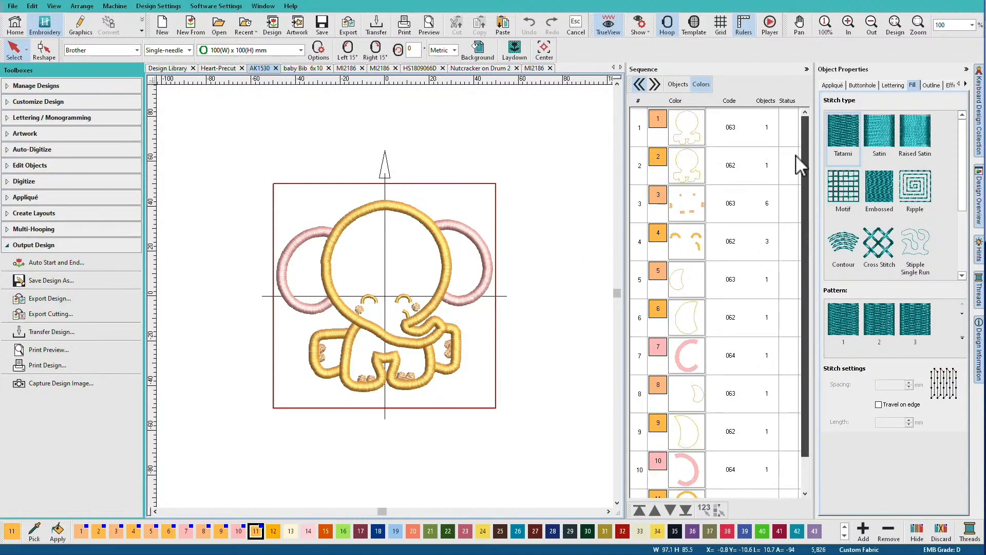
Copy the elephant's three placement lines, colors 1, 5 and 8, into a new design
left_click(682, 129)
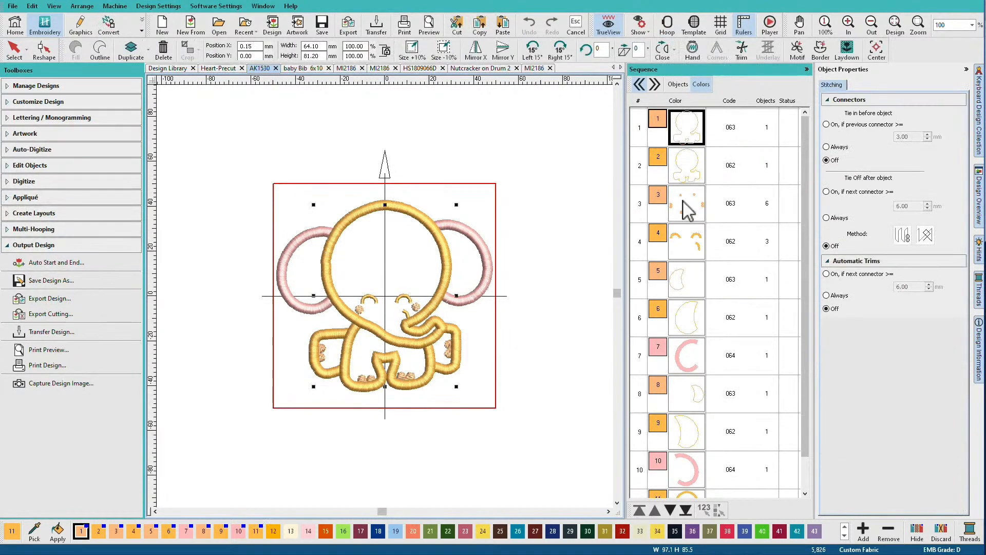
left_click(689, 286, "ctrl")
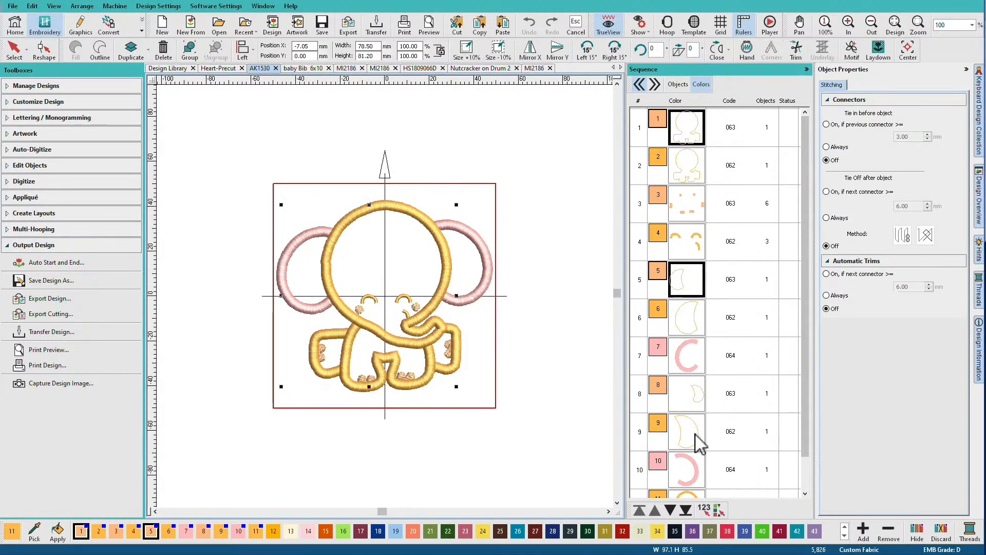
left_click(689, 409, "ctrl")
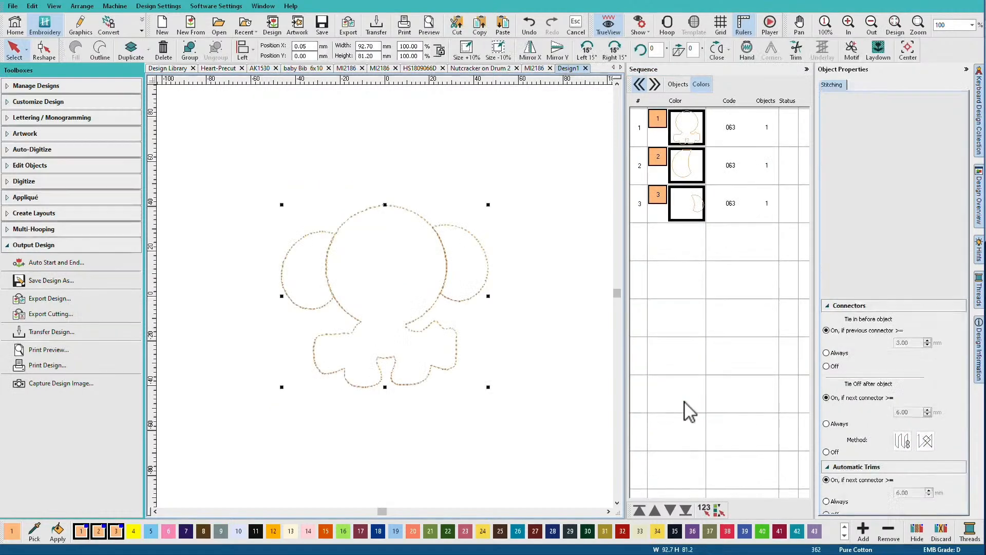
Move both ear outlines outward so they are separated from the head outline, and list the pieces by object
left_click(569, 227)
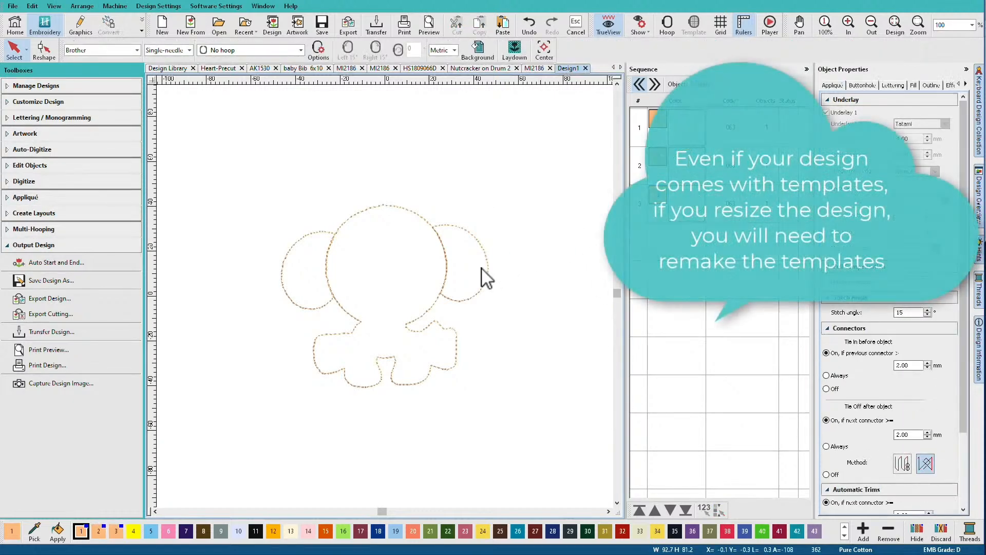
left_click(487, 268)
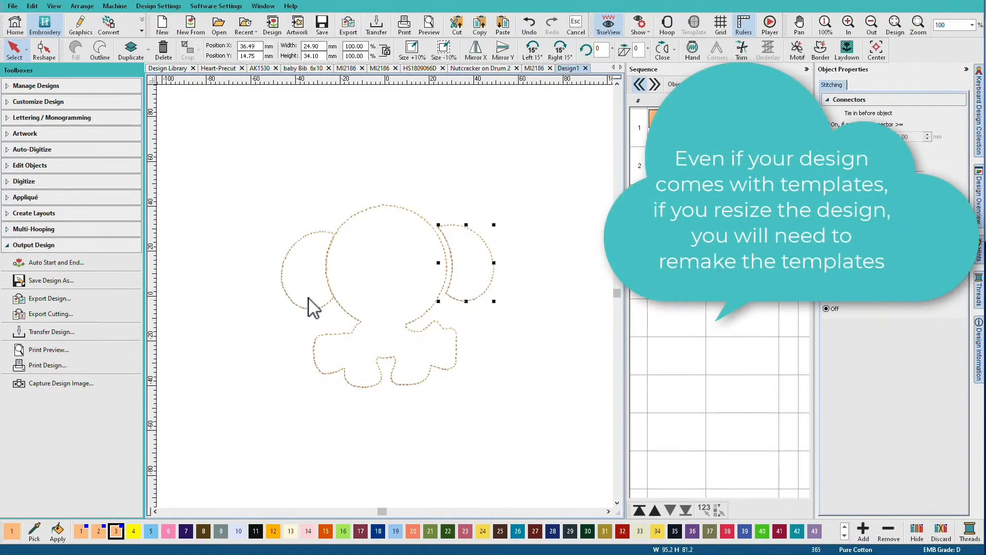
left_click(298, 305, "ctrl")
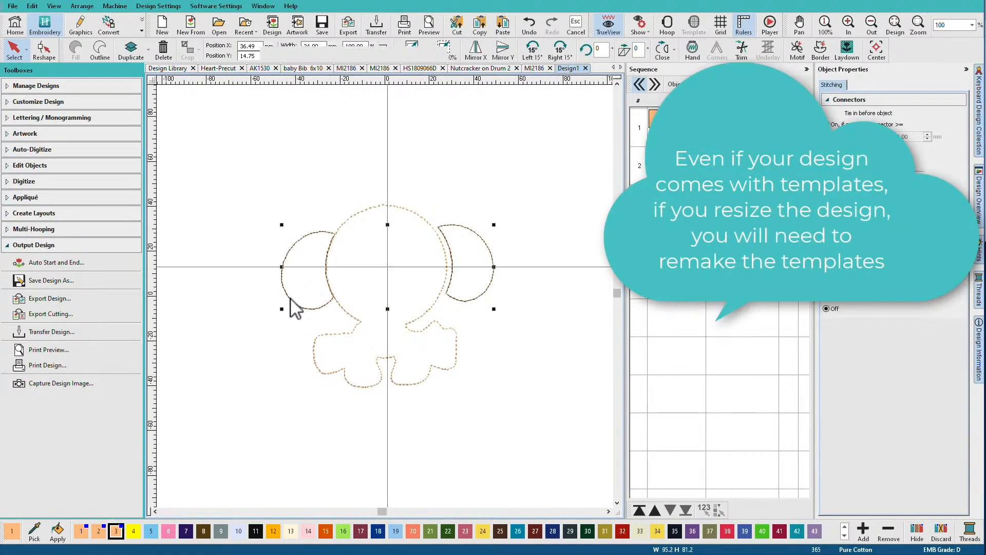
left_click(479, 298)
left_click_drag(493, 299, 498, 298)
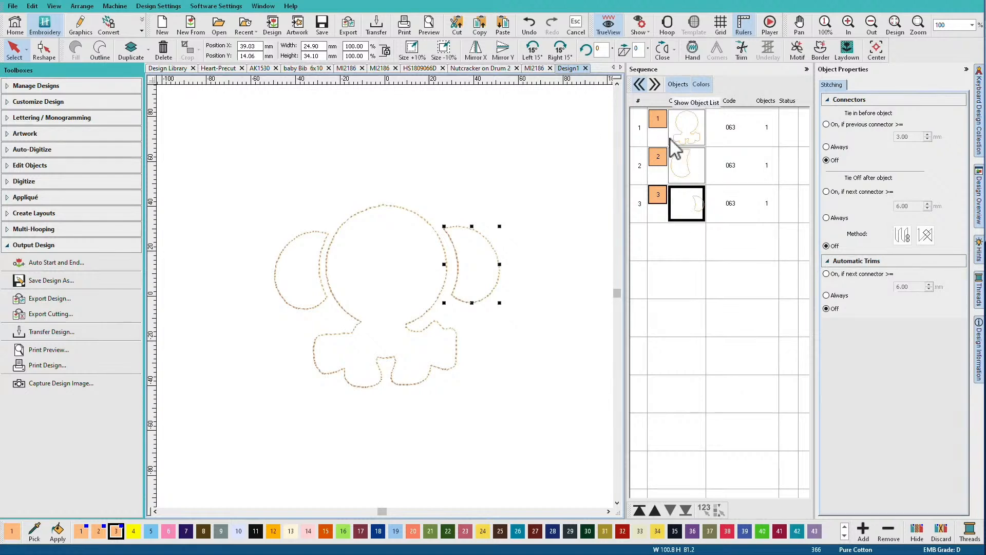
left_click(674, 86)
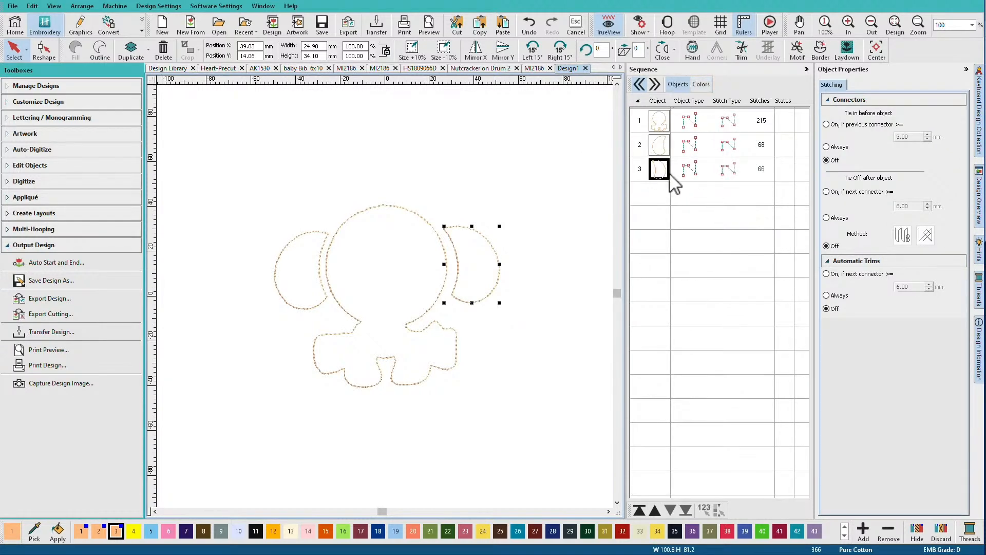
Check the cutting export options for the Heart-Precut appliqué shape without exporting
left_click(224, 69)
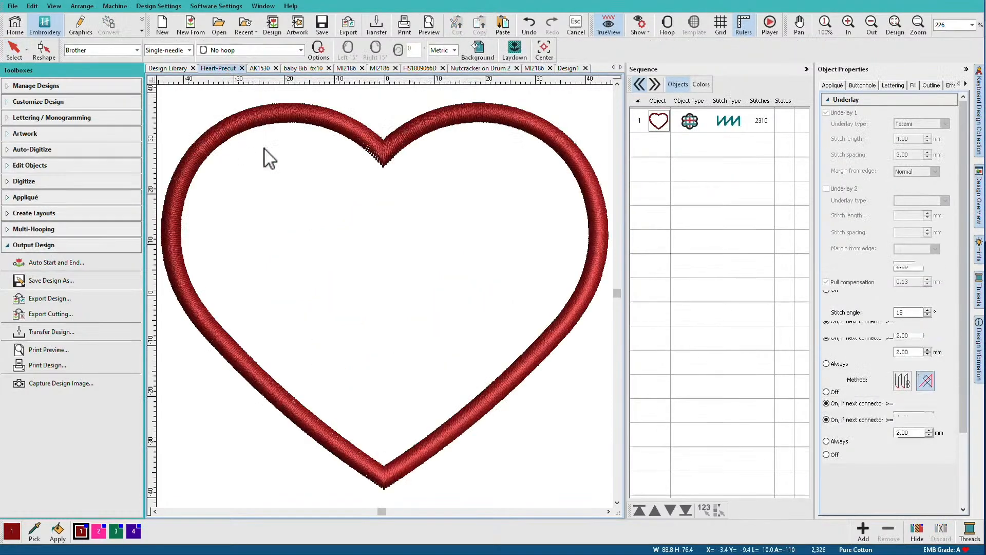
left_click(63, 315)
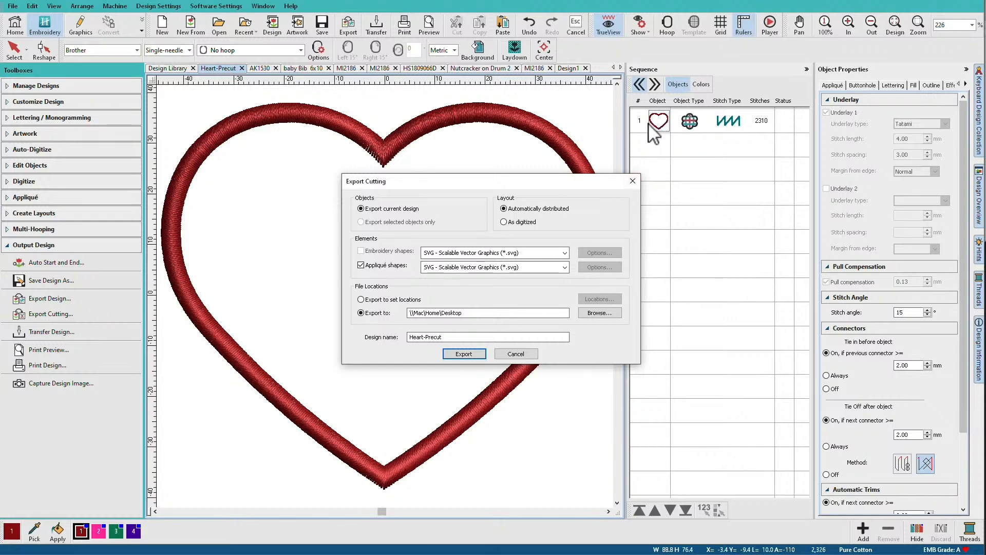
left_click(632, 181)
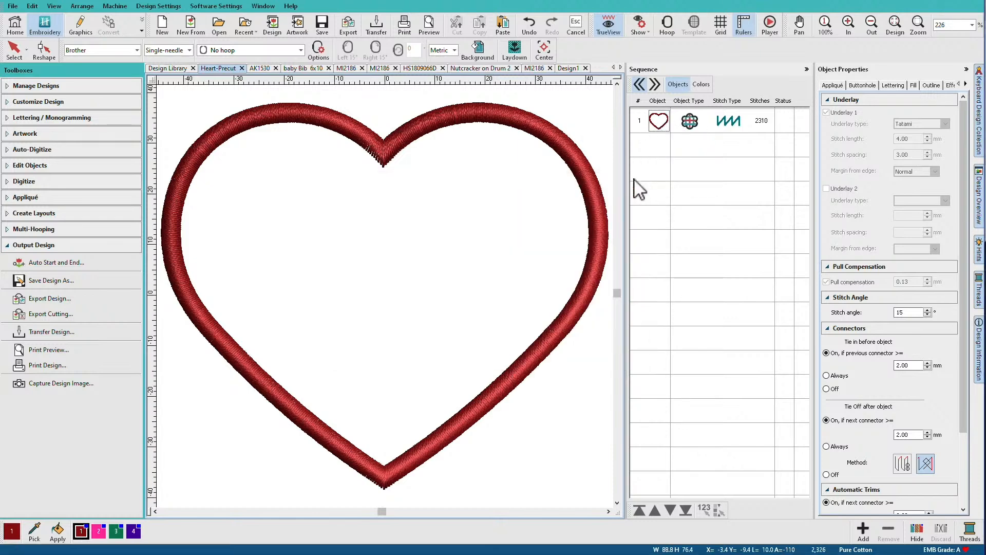
Break apart the heart appliqué into its component objects, and break its satin cover object apart as well
right_click(659, 126)
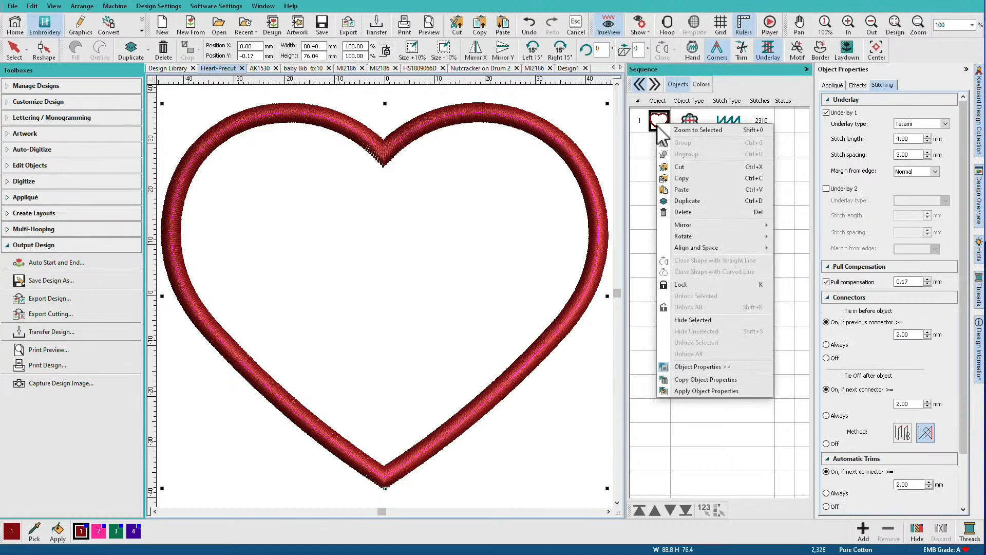
left_click(653, 125)
key("ctrl+k")
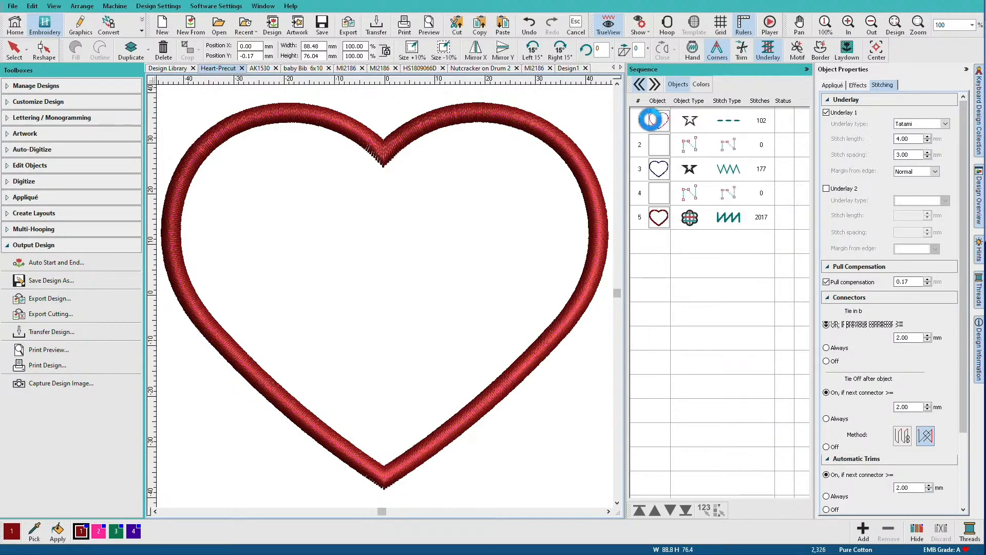
left_click(653, 120)
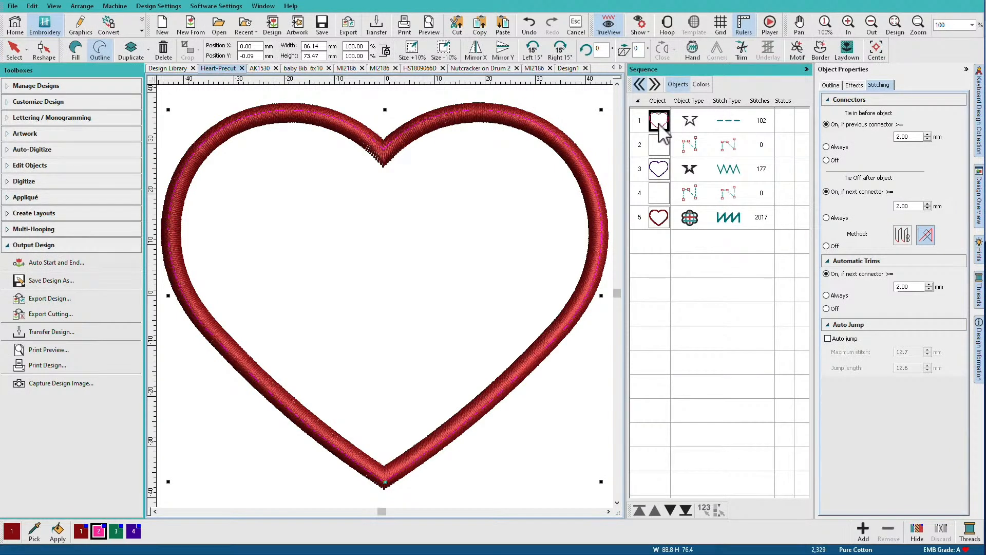
left_click(662, 218)
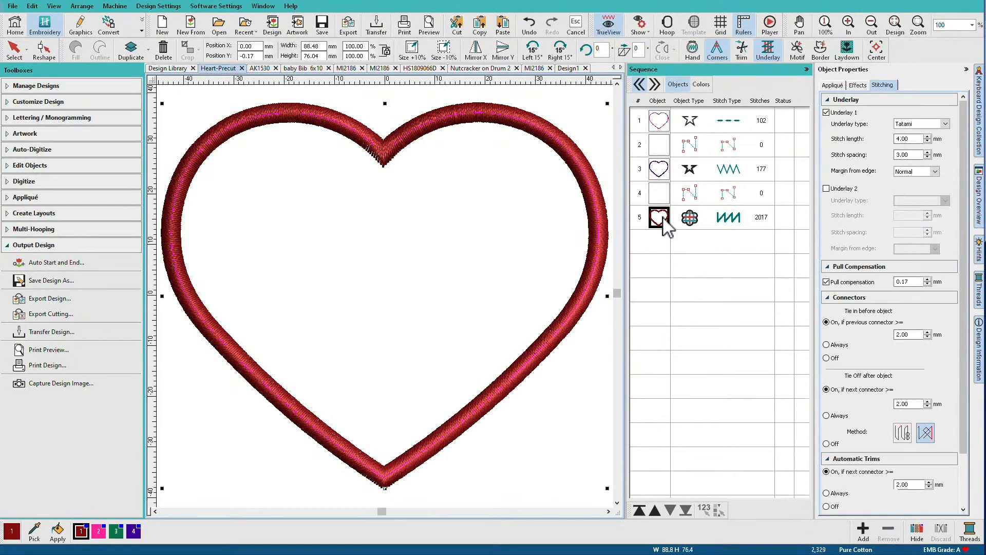
key("ctrl+k")
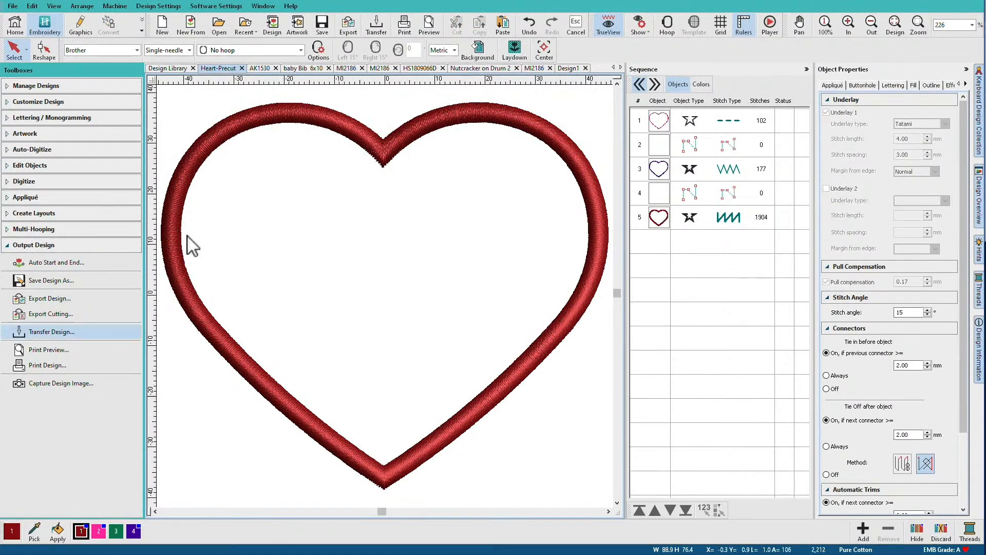
Compare the cutting export options for the broken-apart heart with nothing selected and with only its placement line selected
left_click(23, 321)
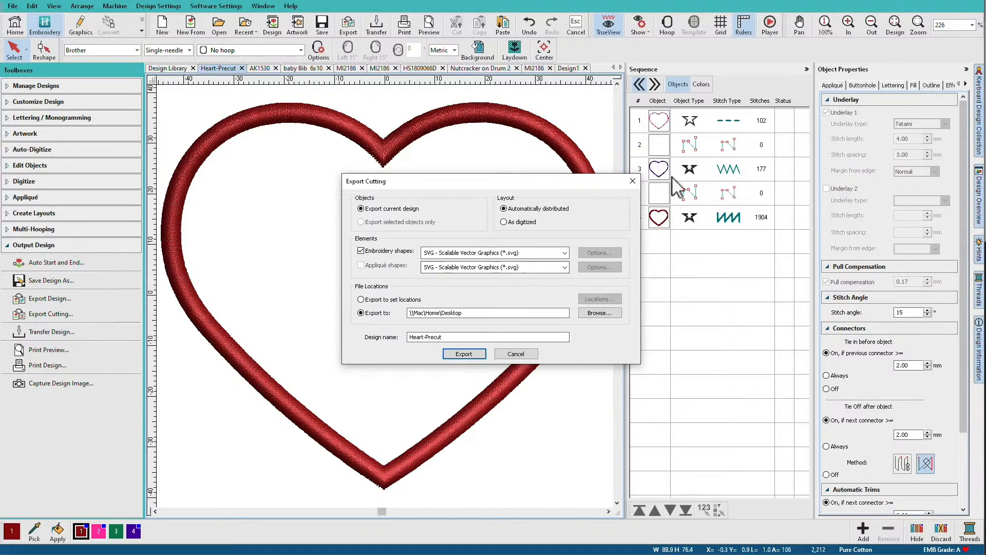
left_click(526, 355)
left_click(650, 126)
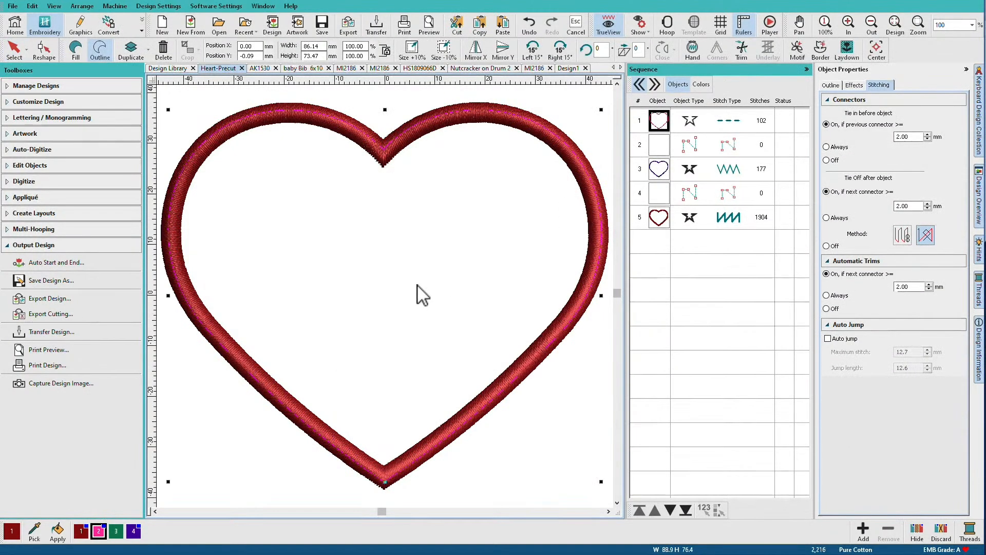
left_click(62, 314)
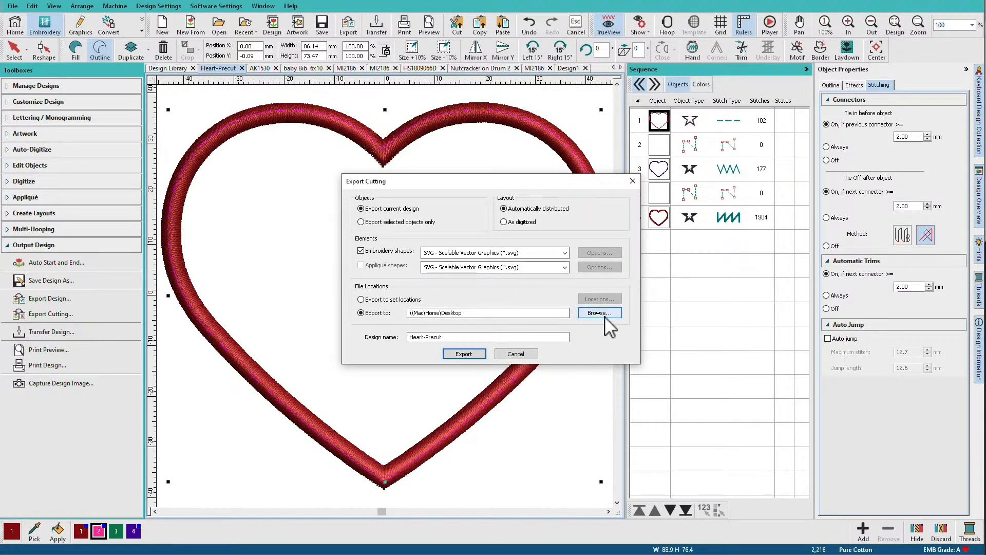
left_click(522, 353)
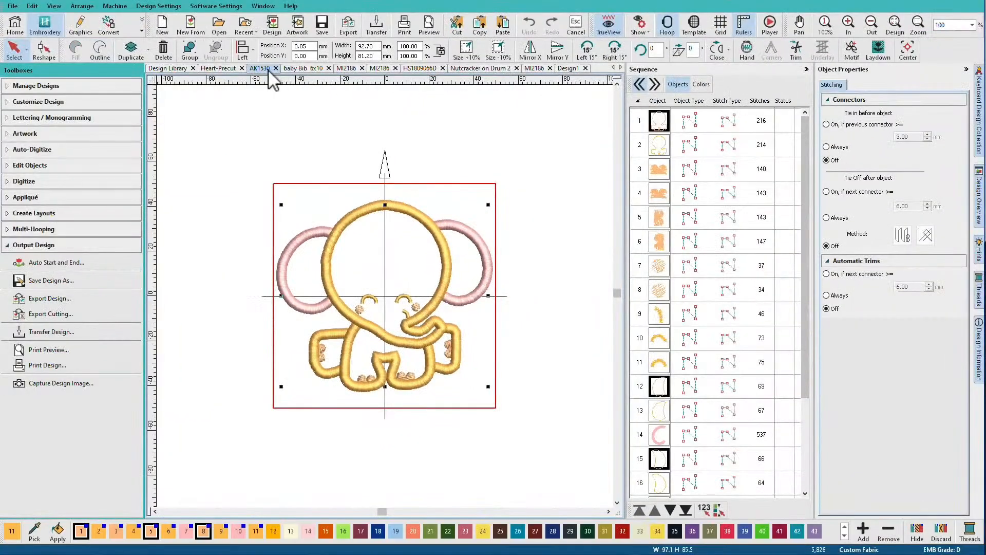
Check the cutting export options in Design1 with the elephant's head-body and both ear placement lines all selected, without exporting
left_click(567, 70)
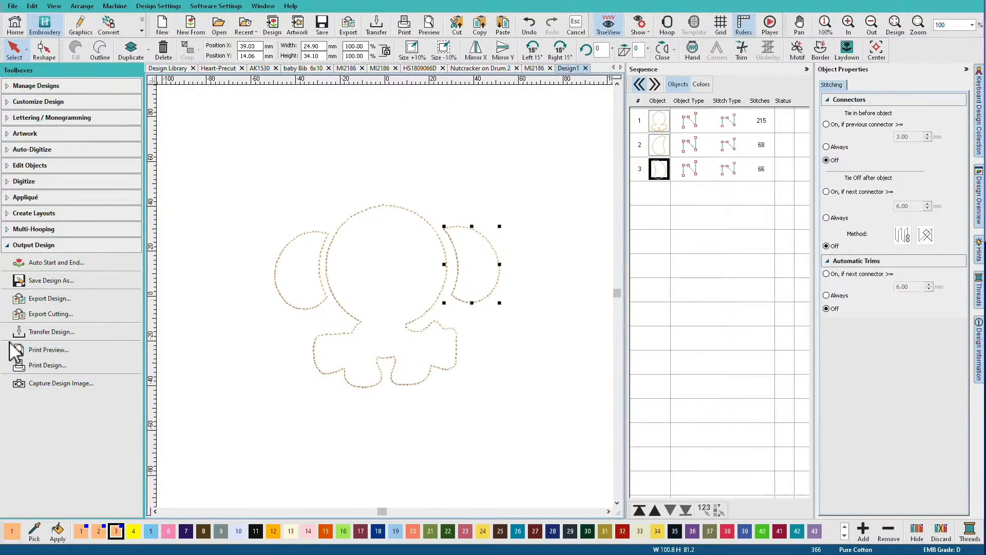
key("ctrl+a")
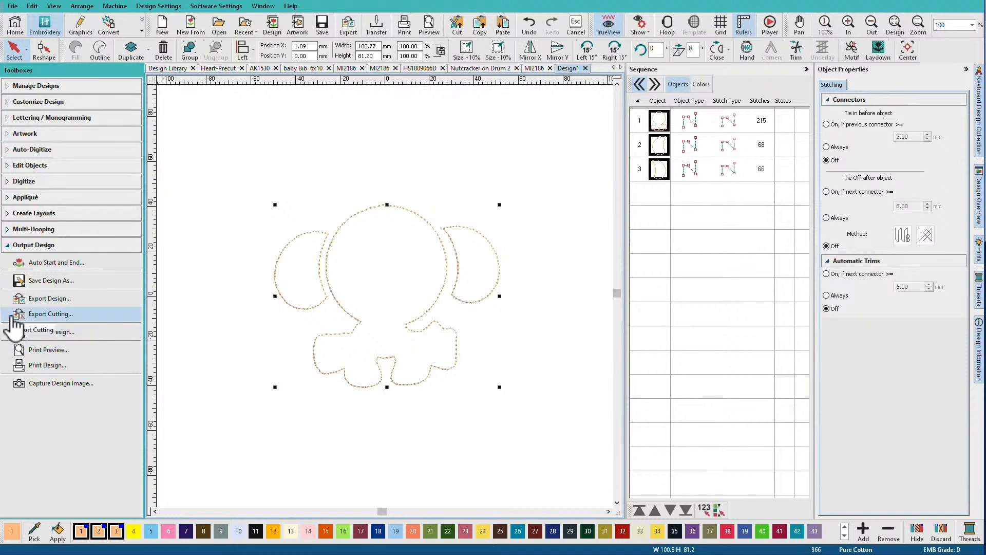
left_click(17, 316)
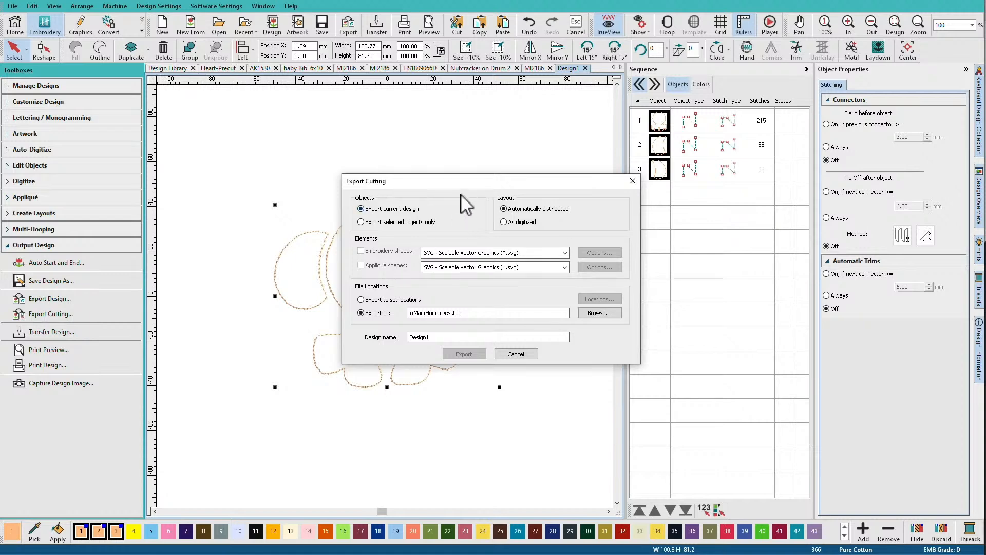
left_click_drag(461, 187, 649, 214)
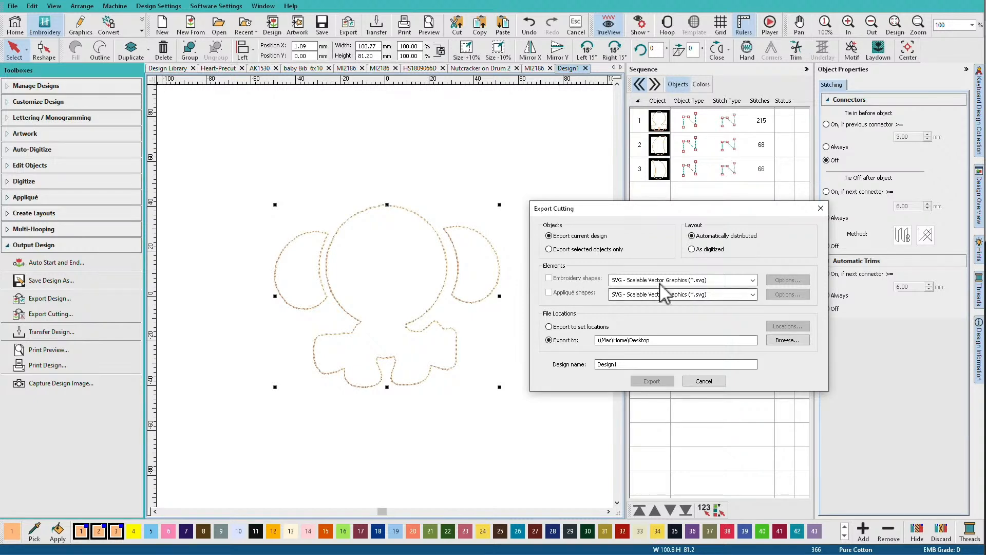
left_click(704, 381)
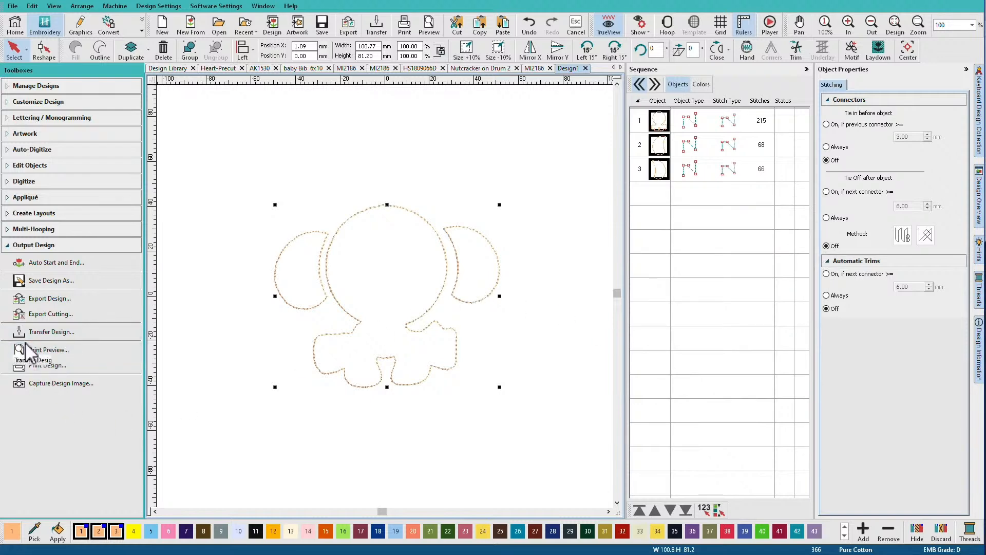
Create Single Run object outlines from the elephant's head-body and ear placement lines, without offset outlines
left_click(6, 247)
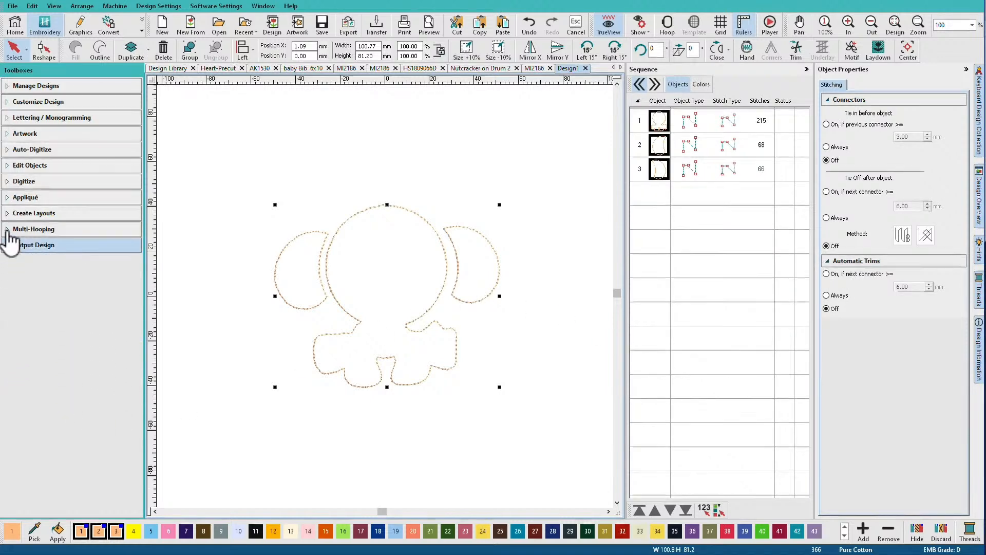
left_click(9, 214)
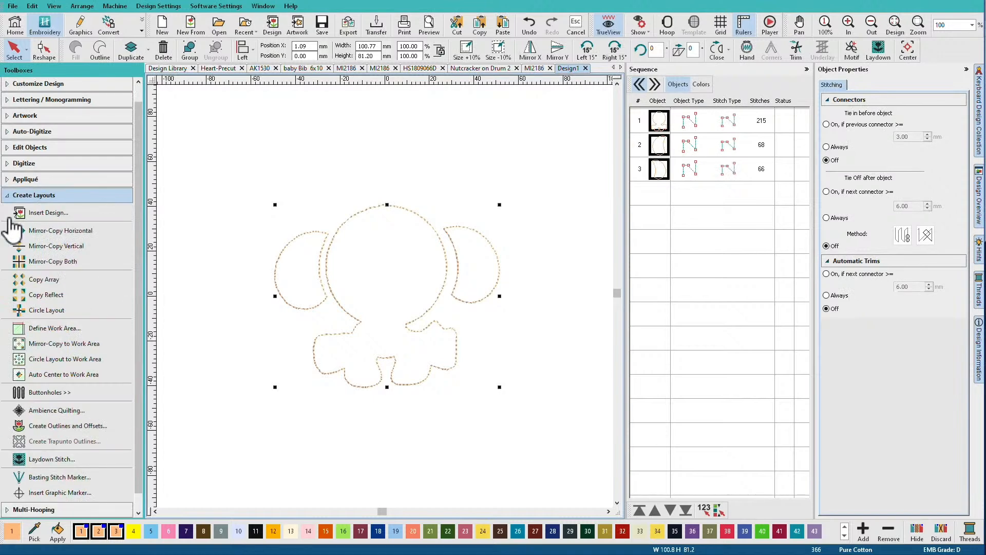
left_click(66, 427)
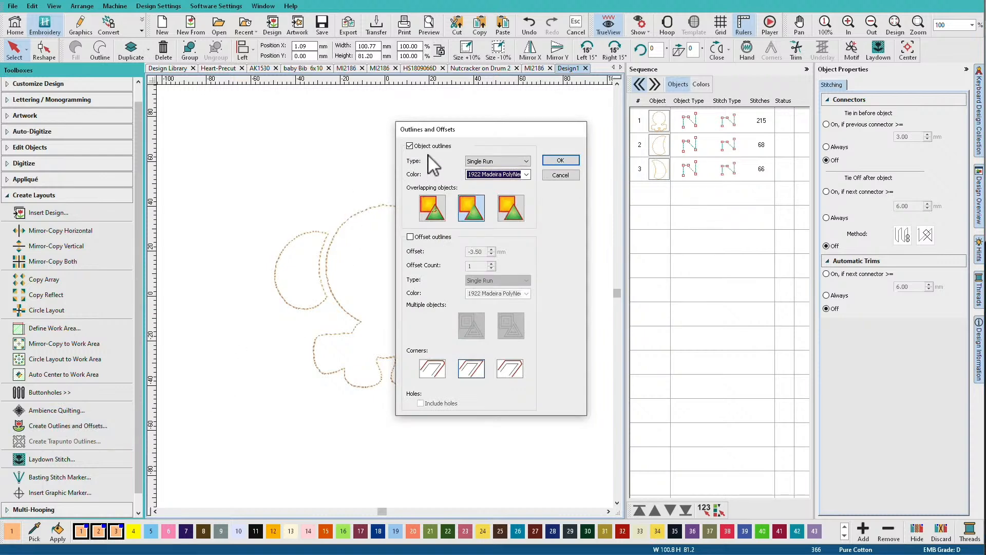
left_click(570, 162)
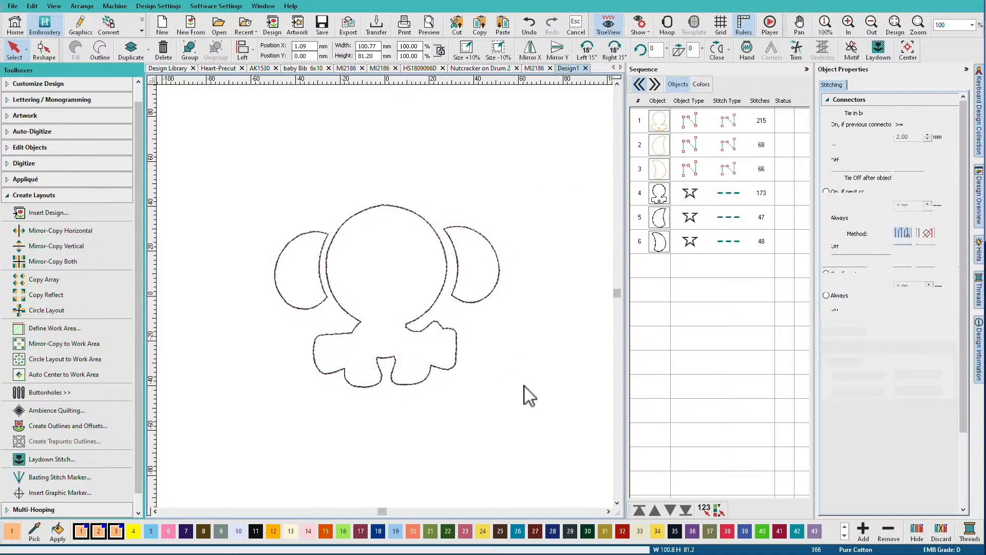
Check the cutting export options for only the three new elephant outlines without exporting, and delete those outlines
left_click(658, 193)
left_click(663, 243)
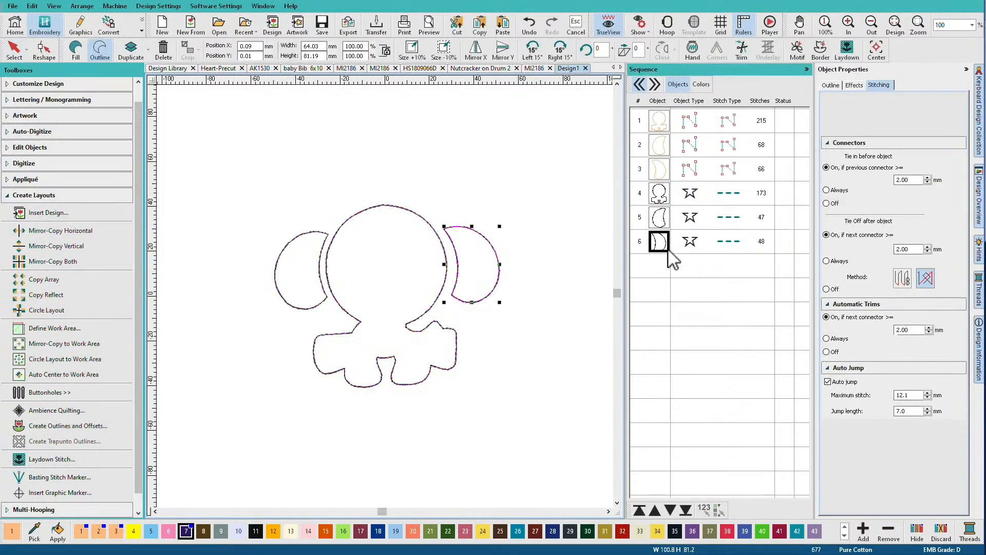
left_click(665, 223)
left_click(662, 201, "ctrl")
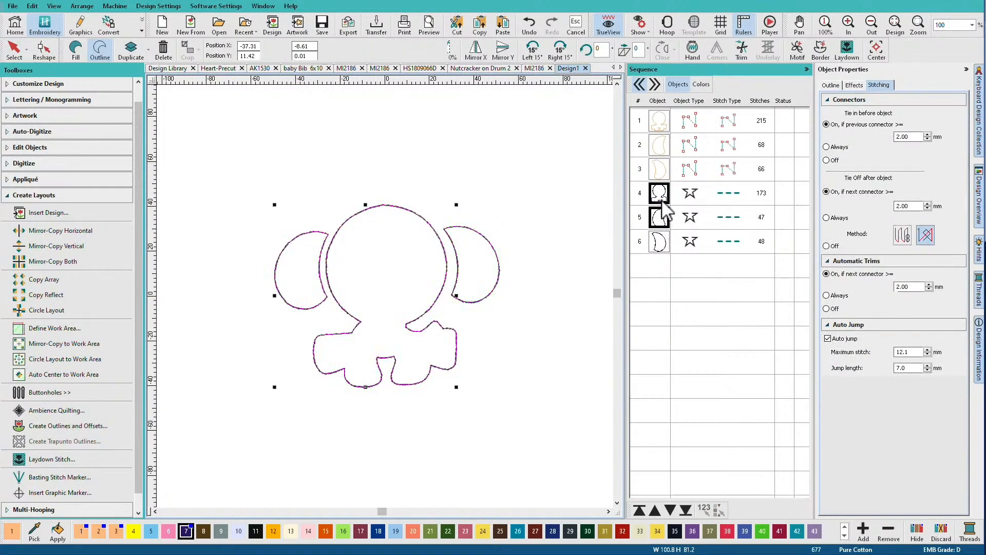
left_click(662, 242, "ctrl")
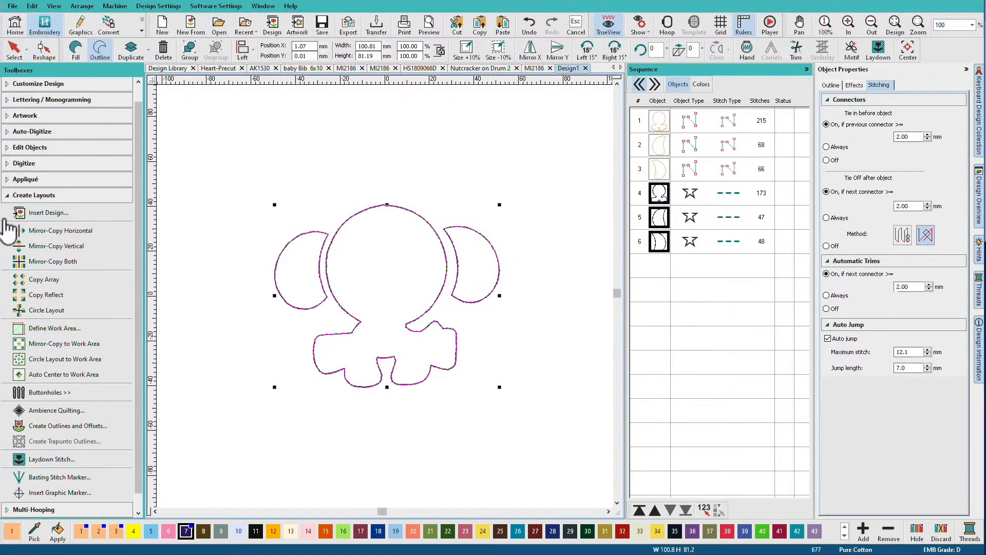
left_click(10, 195)
left_click(11, 245)
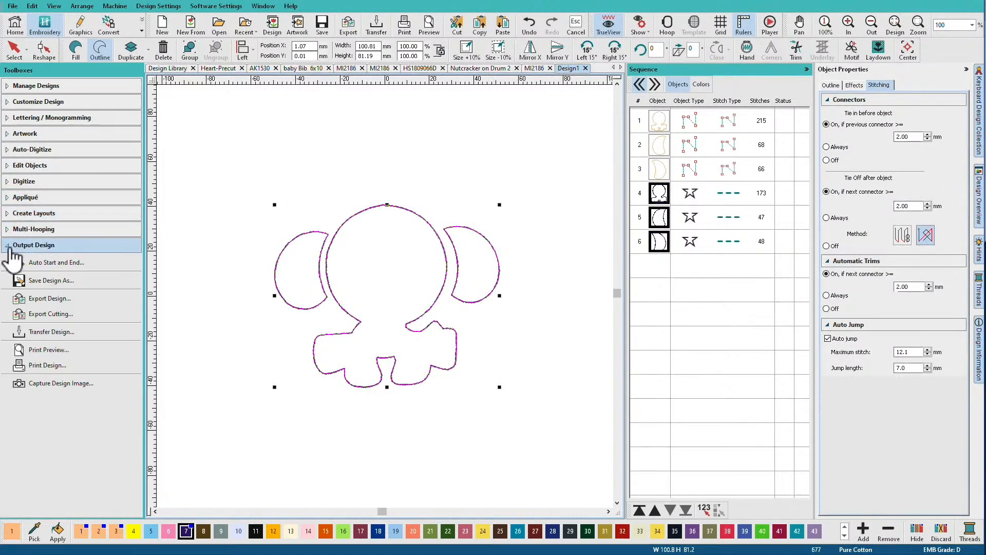
left_click(50, 314)
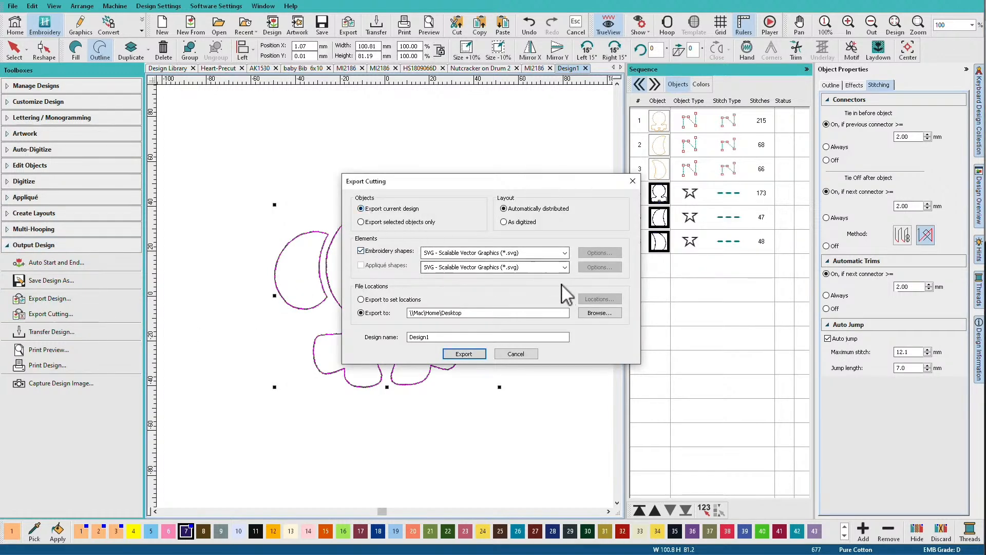
left_click(426, 221)
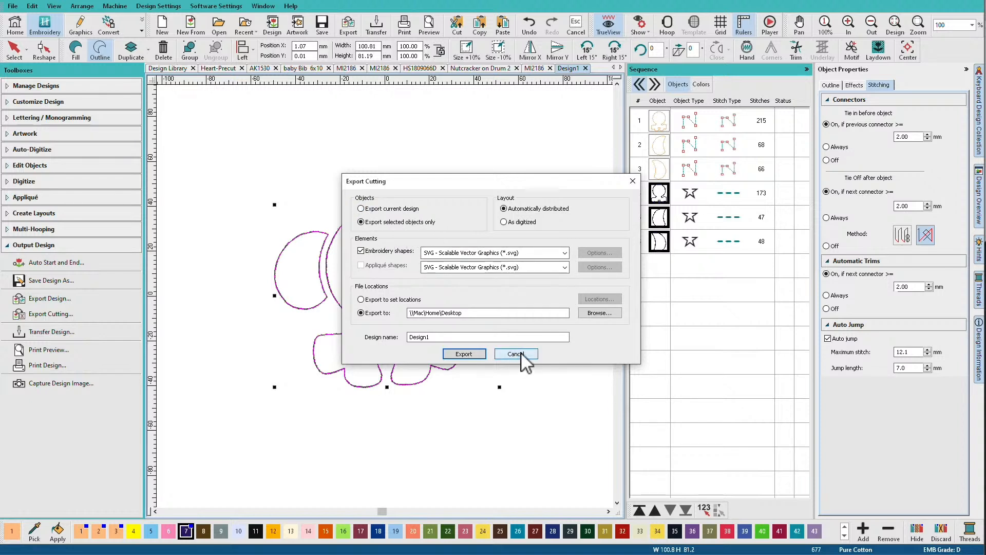
left_click(515, 354)
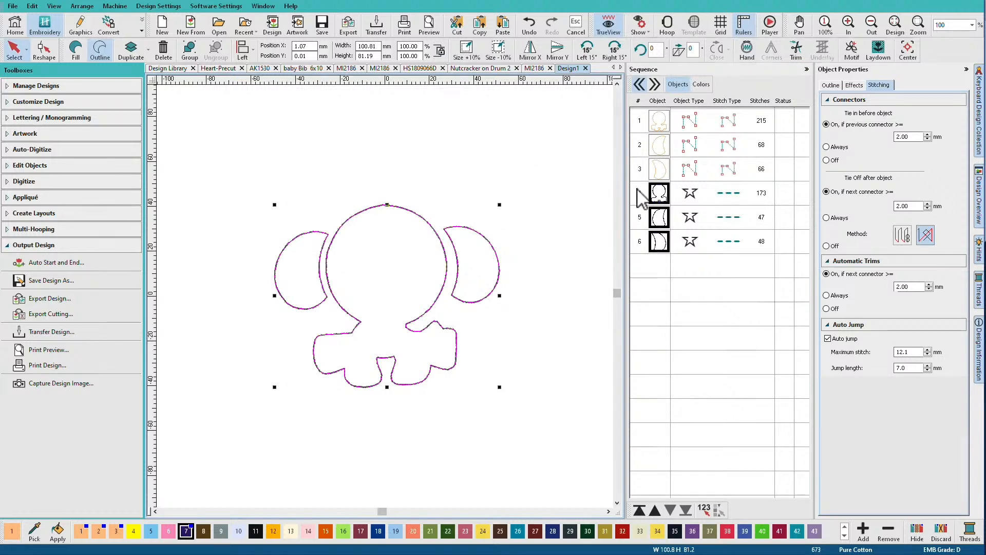
key("Delete")
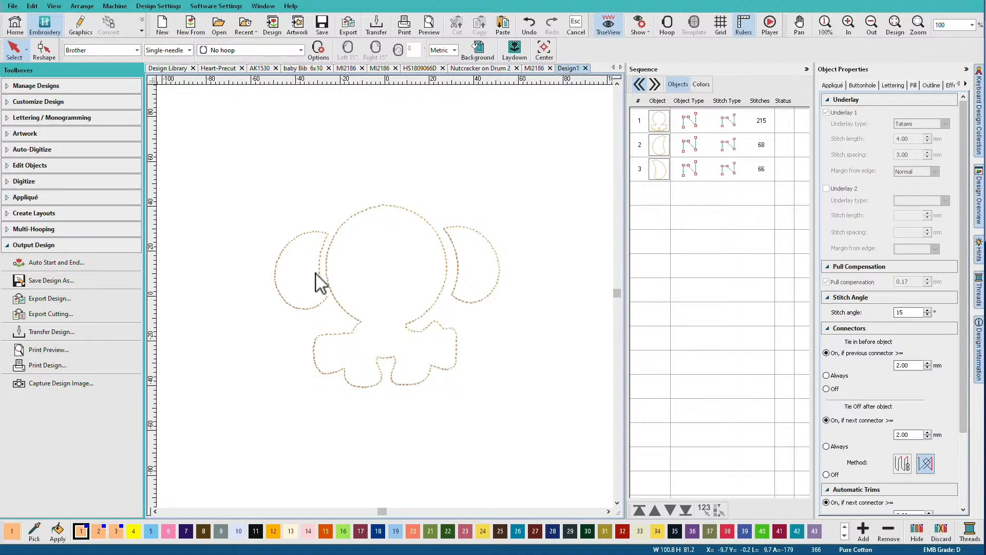
Capture an image of the whole elephant template design with background/fabric included, choosing to save it to disk
left_click(75, 384)
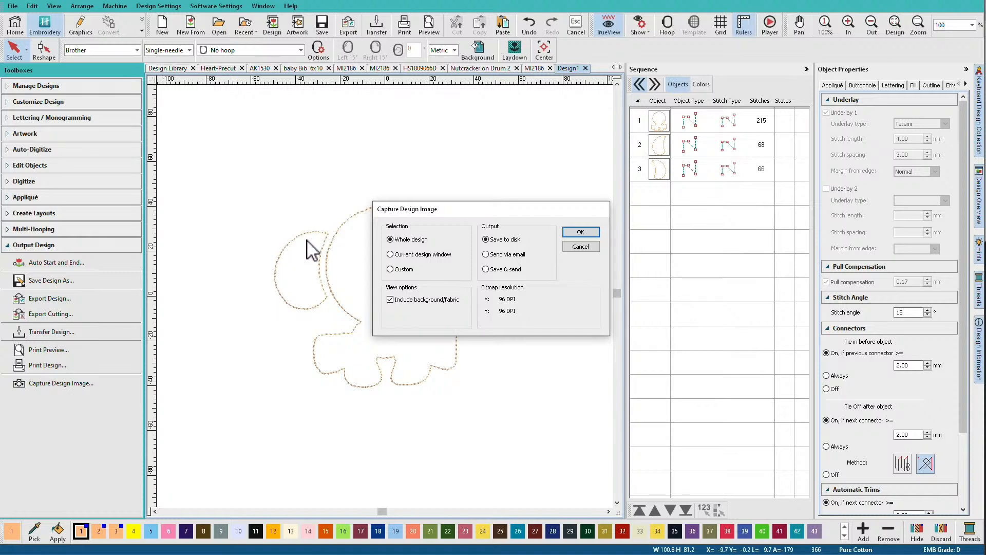
left_click(590, 232)
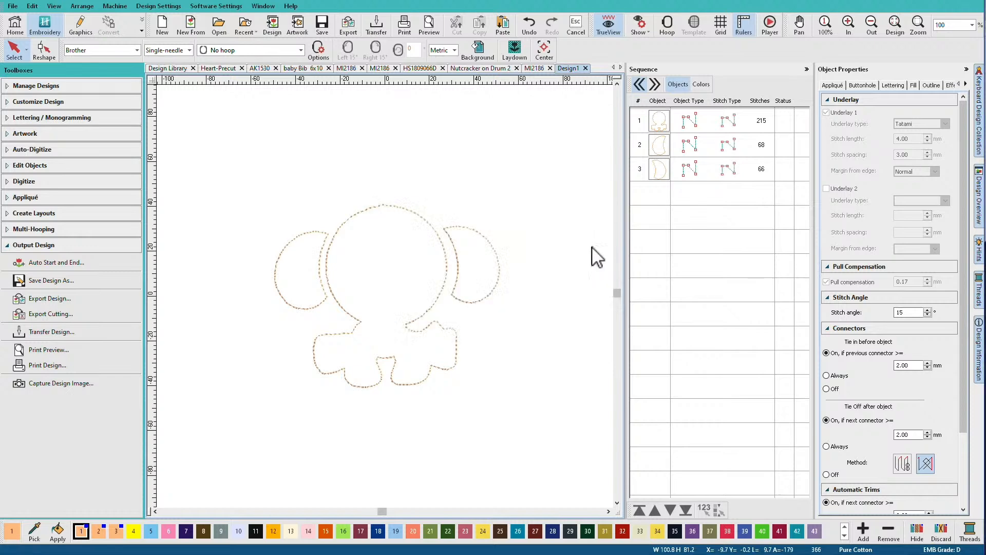